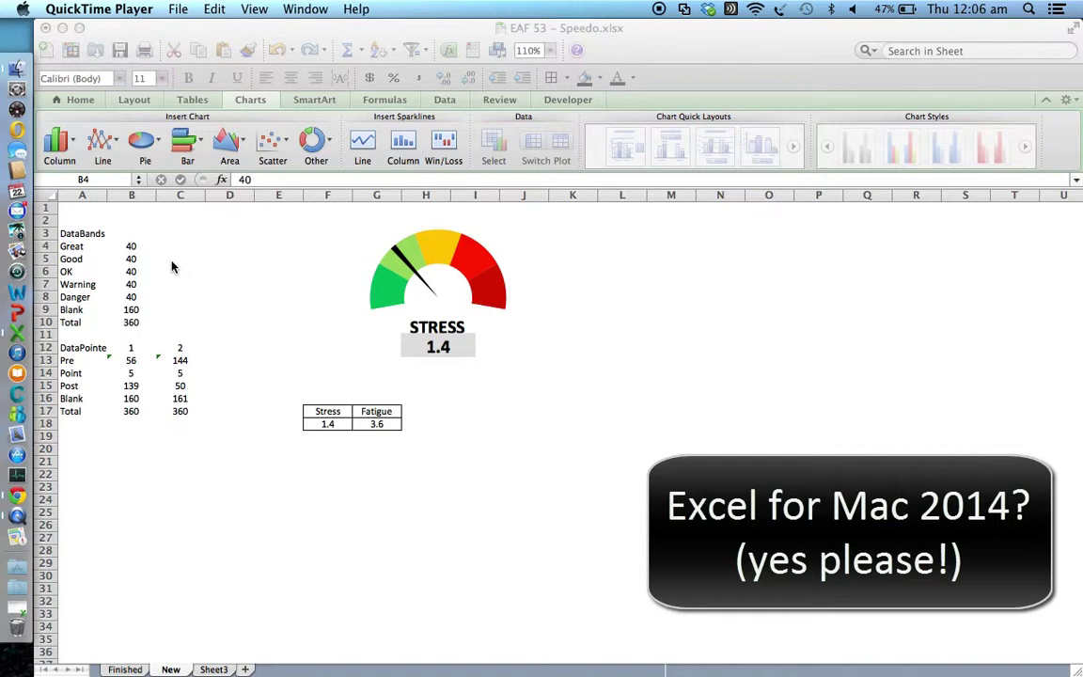
- Insert a doughnut chart of the band values and move it right of the gauge
{"action": "left_click", "coordinate": [129, 254]}
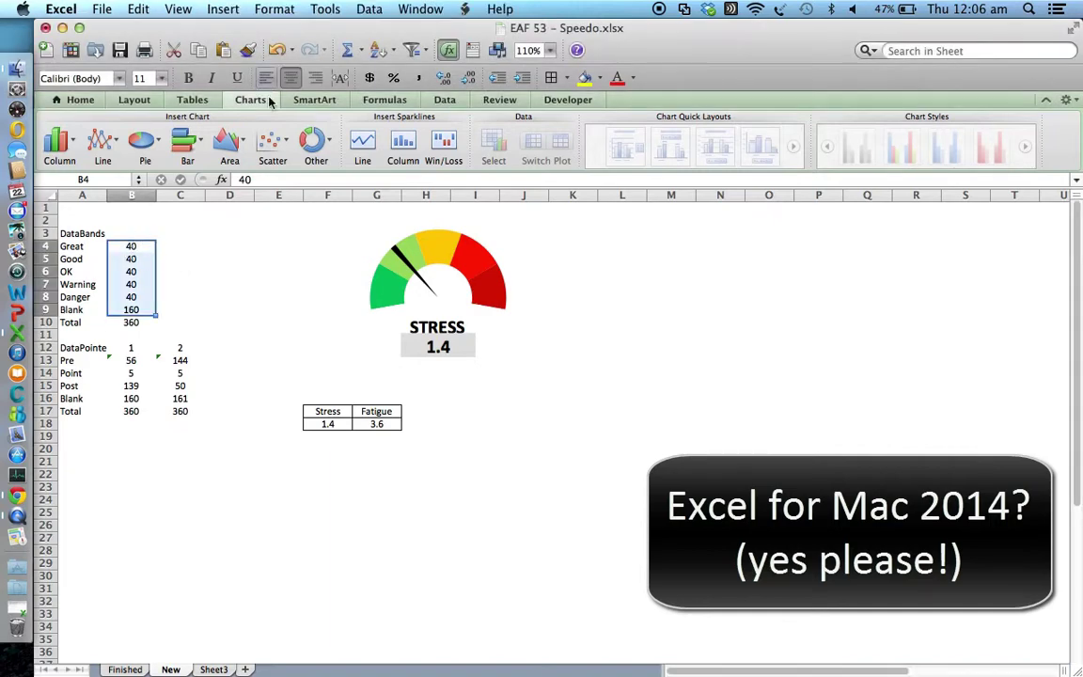
{"action": "left_click", "coordinate": [311, 143]}
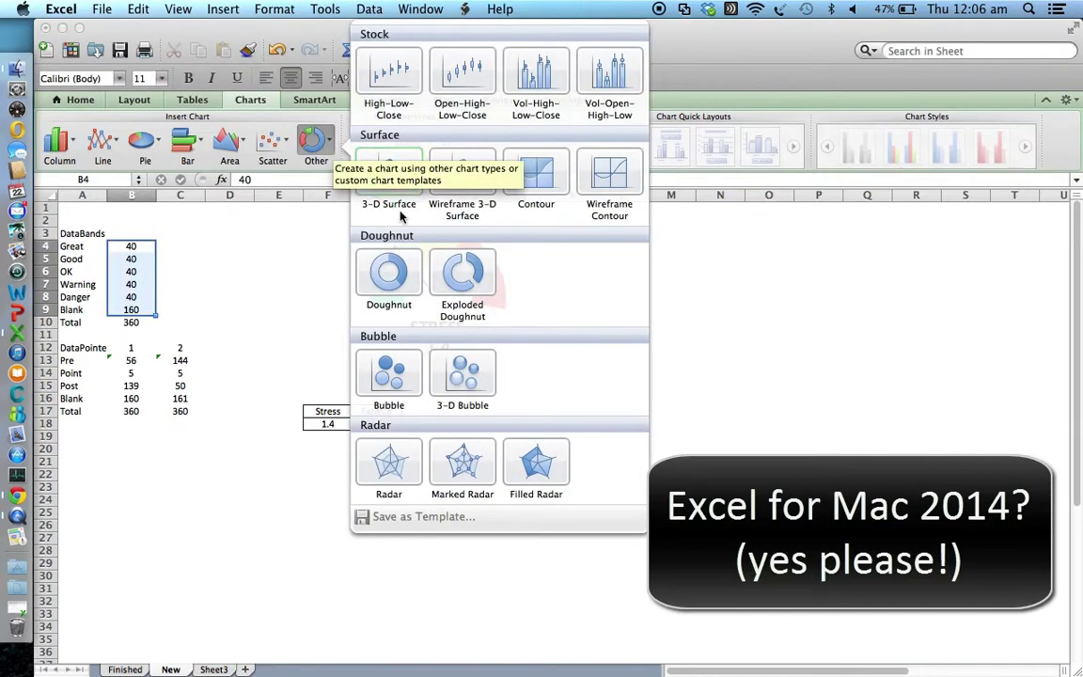
{"action": "left_click", "coordinate": [397, 273]}
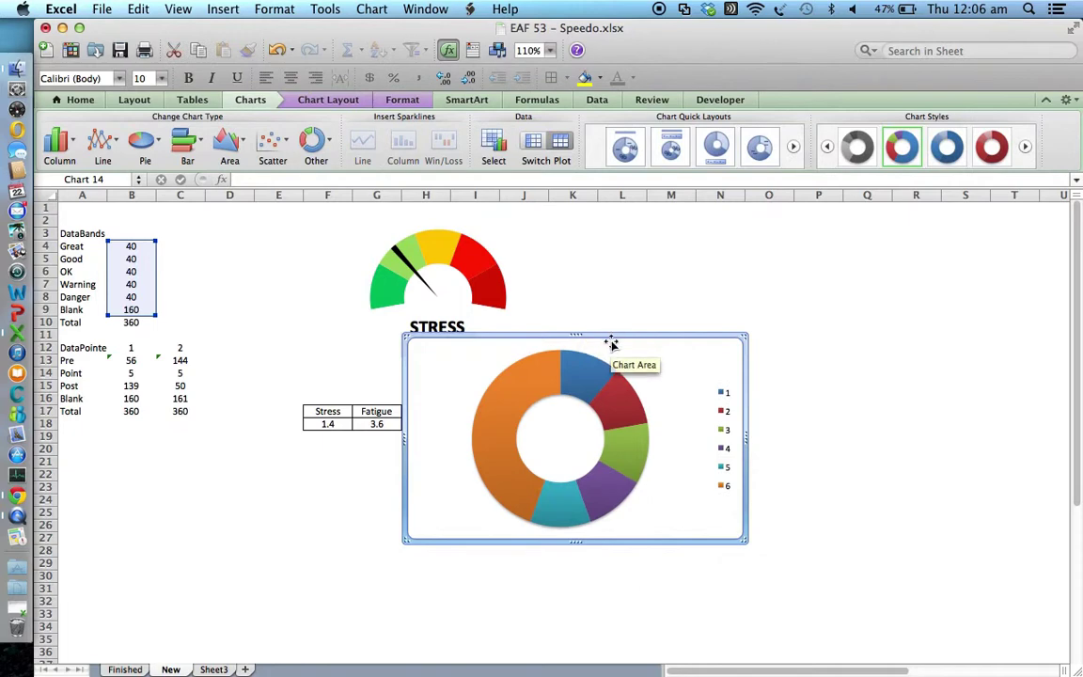
{"action": "left_click_drag", "start_coordinate": [617, 341], "coordinate": [835, 226]}
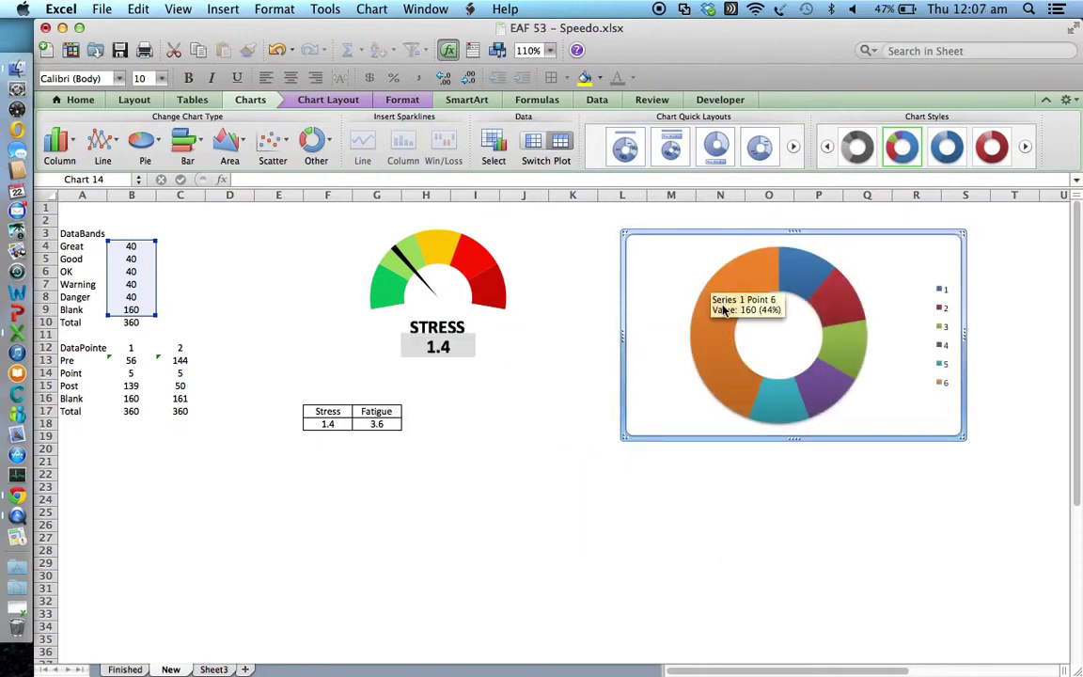
- Make the Blank slice invisible with no outline and no fill
{"action": "left_click", "coordinate": [709, 358]}
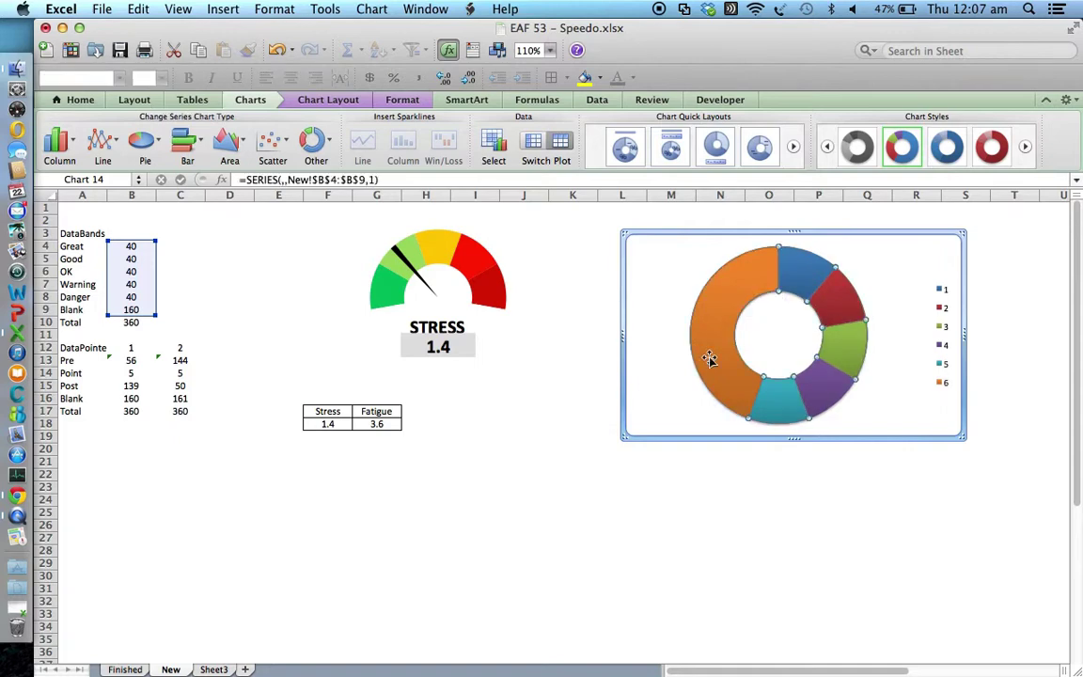
{"action": "double_click", "coordinate": [709, 358]}
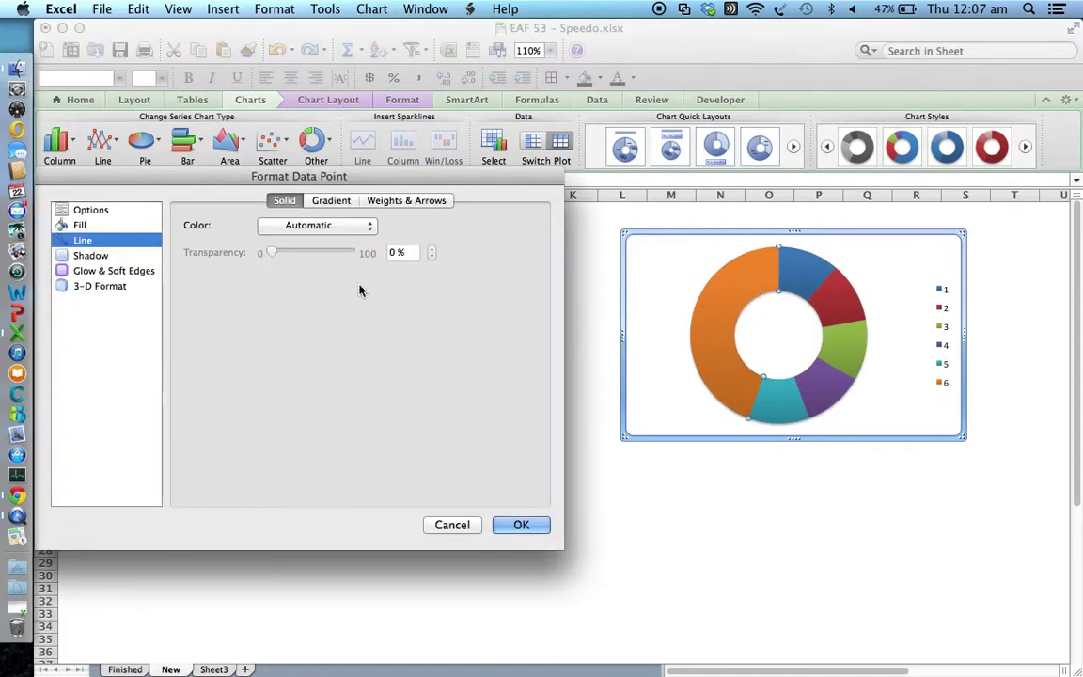
{"action": "left_click", "coordinate": [342, 225]}
{"action": "left_click", "coordinate": [353, 247]}
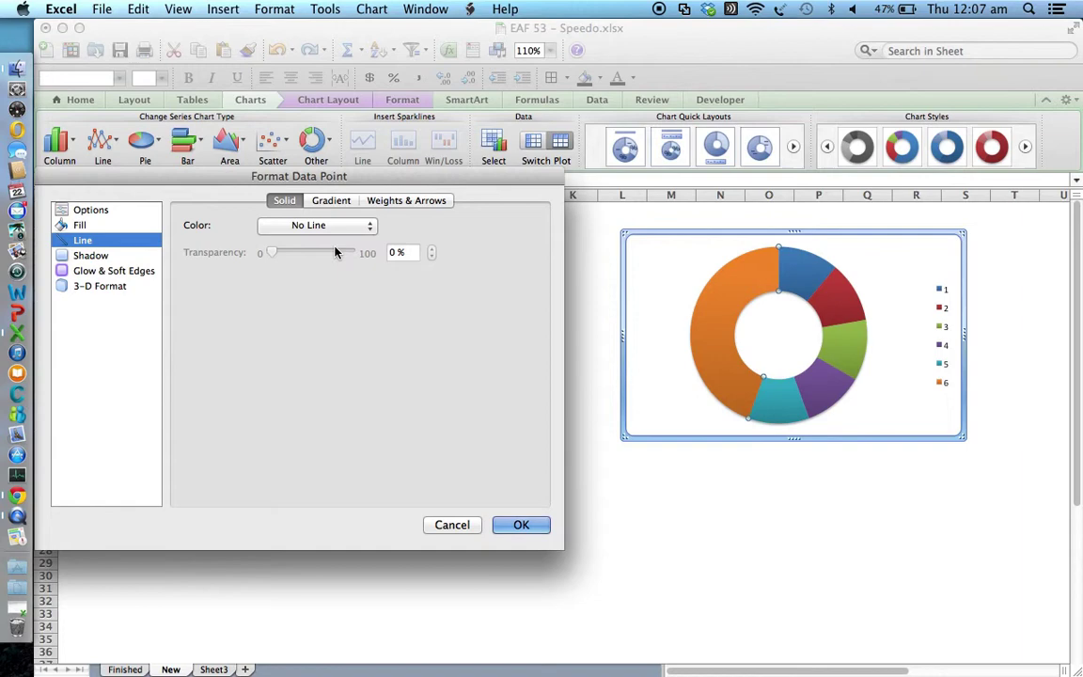
{"action": "left_click", "coordinate": [94, 225]}
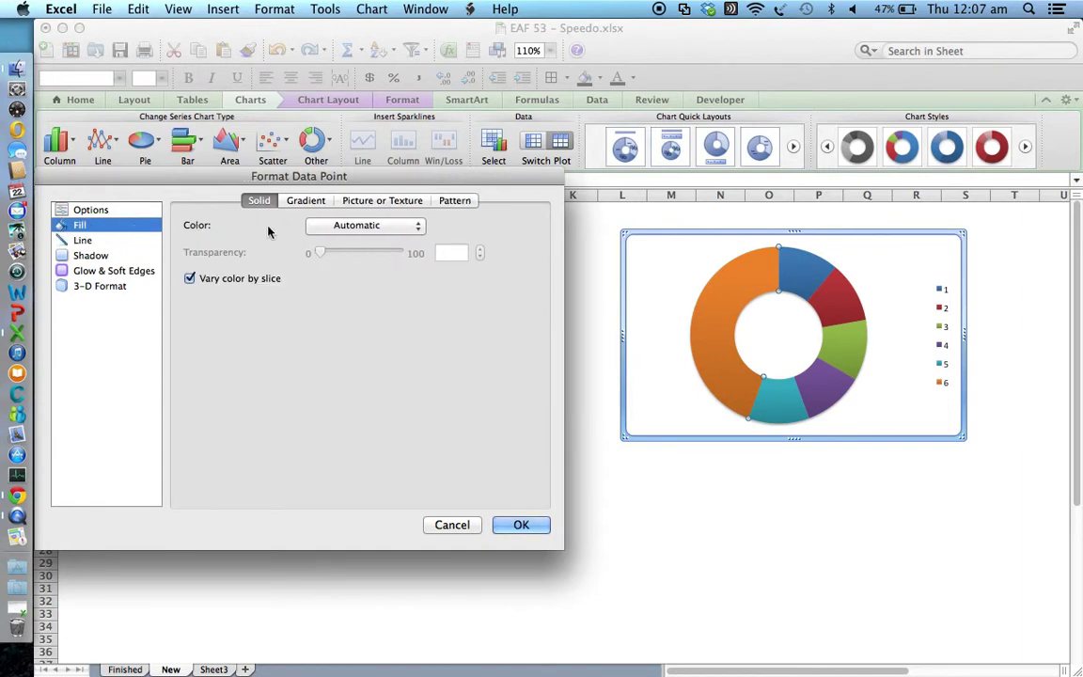
{"action": "left_click", "coordinate": [329, 224]}
{"action": "left_click", "coordinate": [351, 271]}
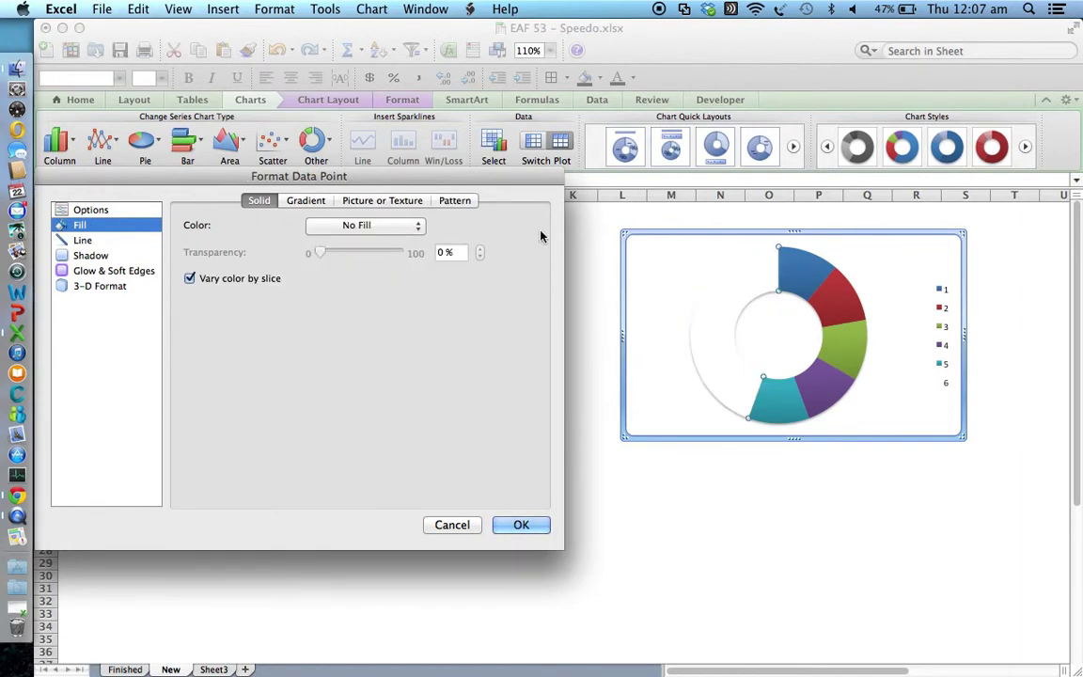
{"action": "left_click", "coordinate": [87, 210]}
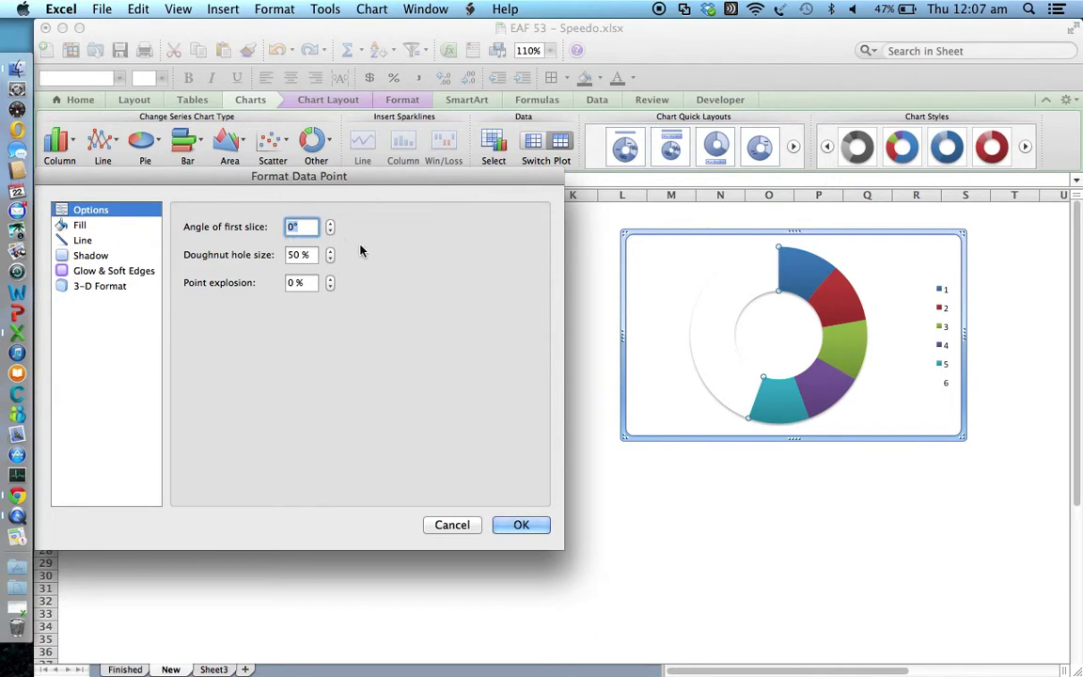
- Rotate the doughnut's first slice to 270° and delete the chart legend
{"action": "type", "text": "270"}
{"action": "left_click", "coordinate": [521, 525]}
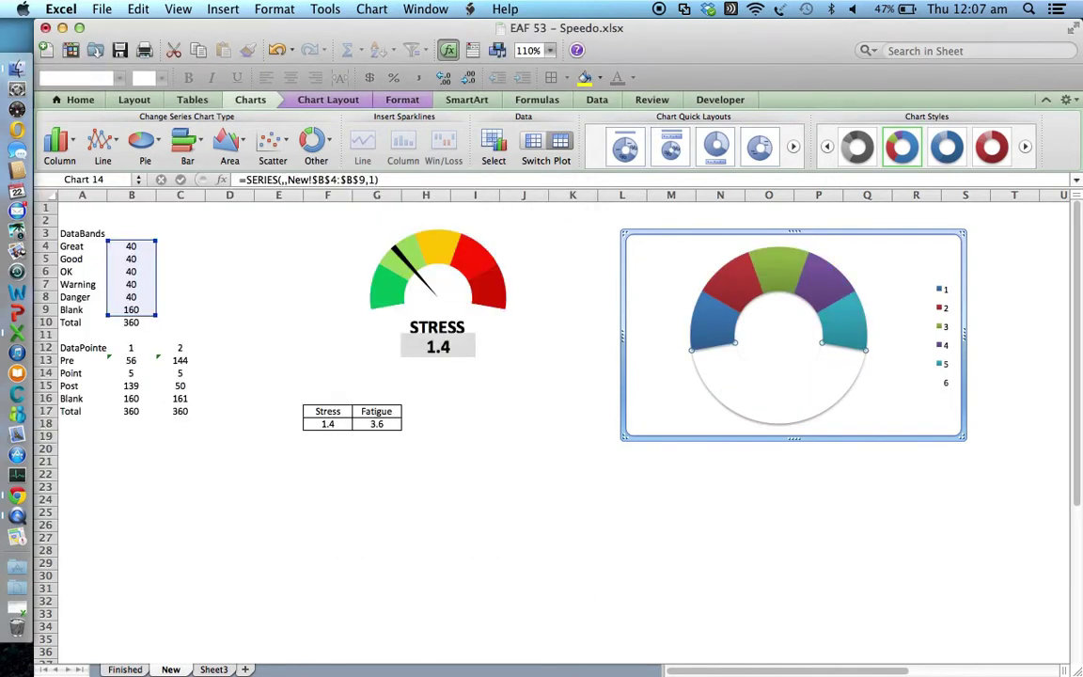
{"action": "left_click", "coordinate": [943, 325]}
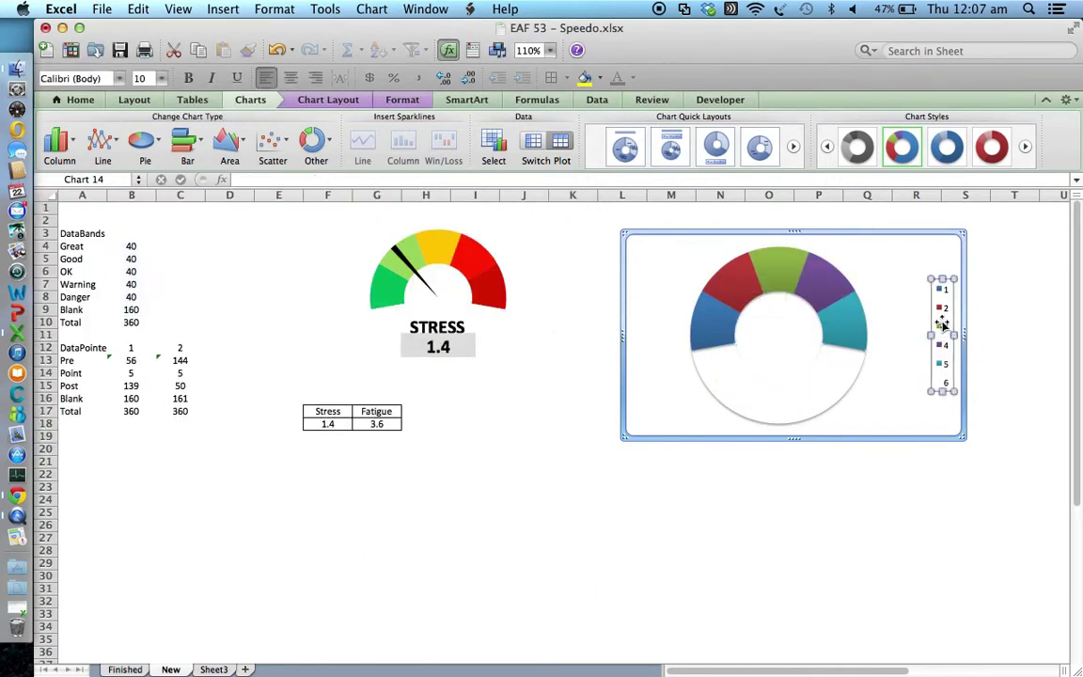
{"action": "key", "text": "Delete"}
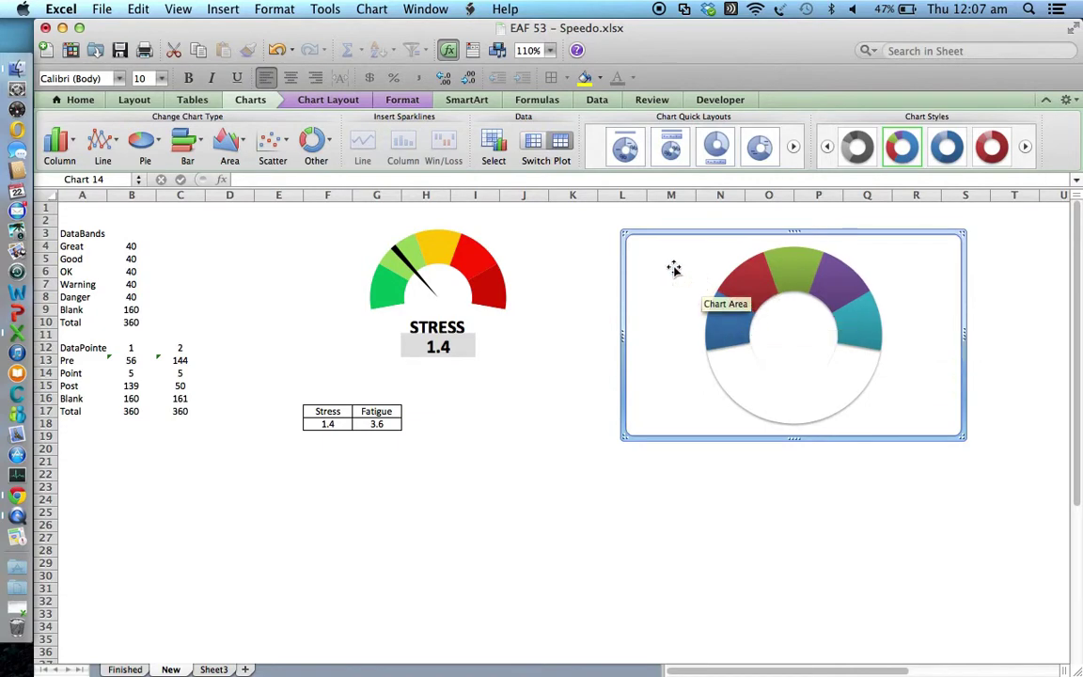
- Add a second series with Y values from C13:C16 (Pre, Point, Post, Blank)
{"action": "right_click", "coordinate": [673, 270]}
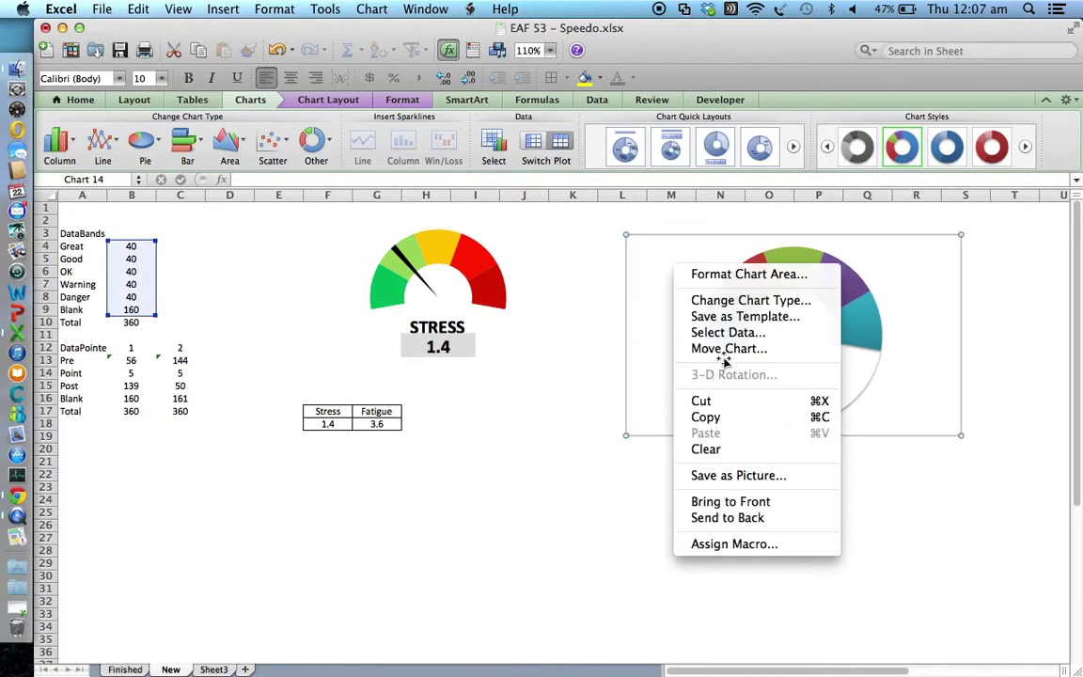
{"action": "left_click", "coordinate": [722, 335]}
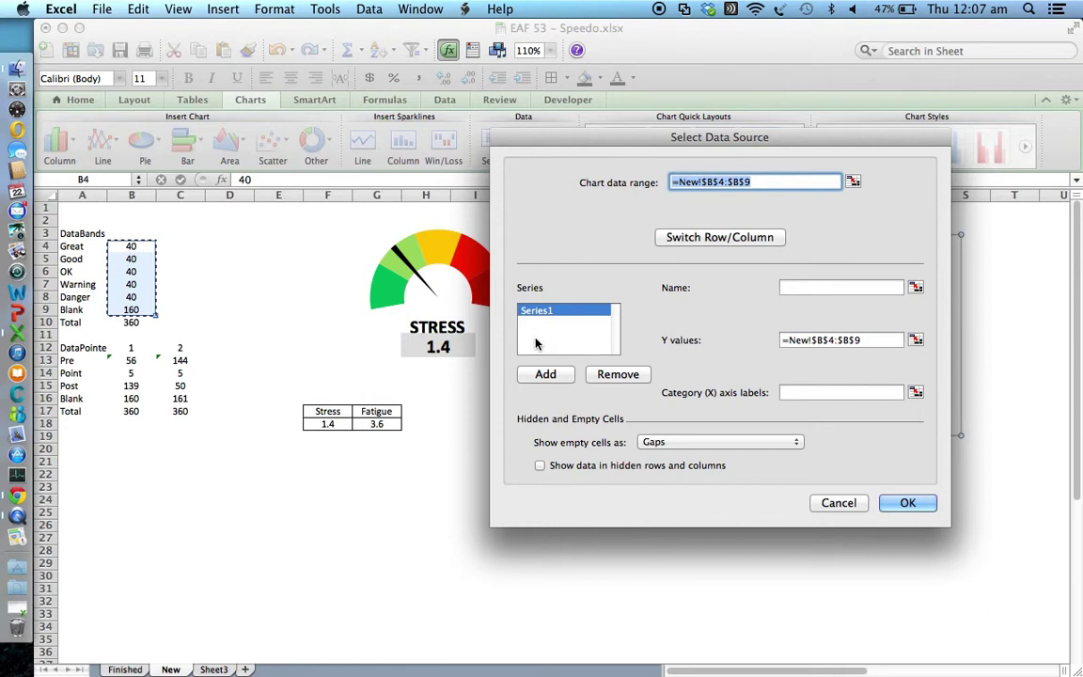
{"action": "left_click", "coordinate": [546, 375]}
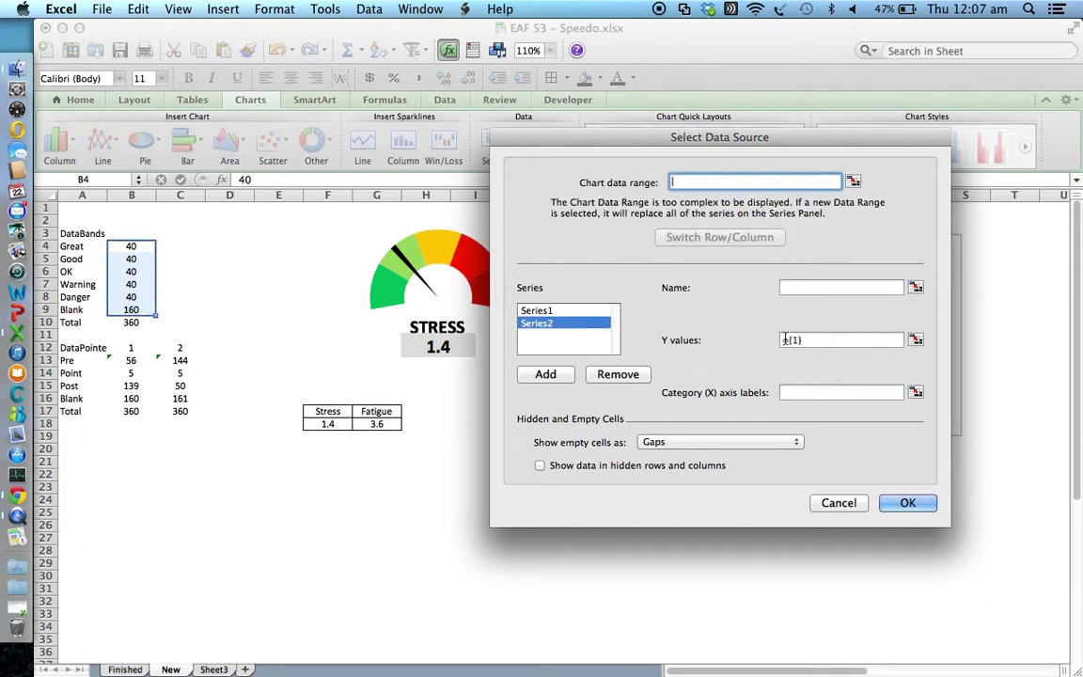
{"action": "left_click", "coordinate": [824, 340]}
{"action": "key", "text": "BackSpace"}
{"action": "key", "text": "BackSpace"}
{"action": "key", "text": "BackSpace"}
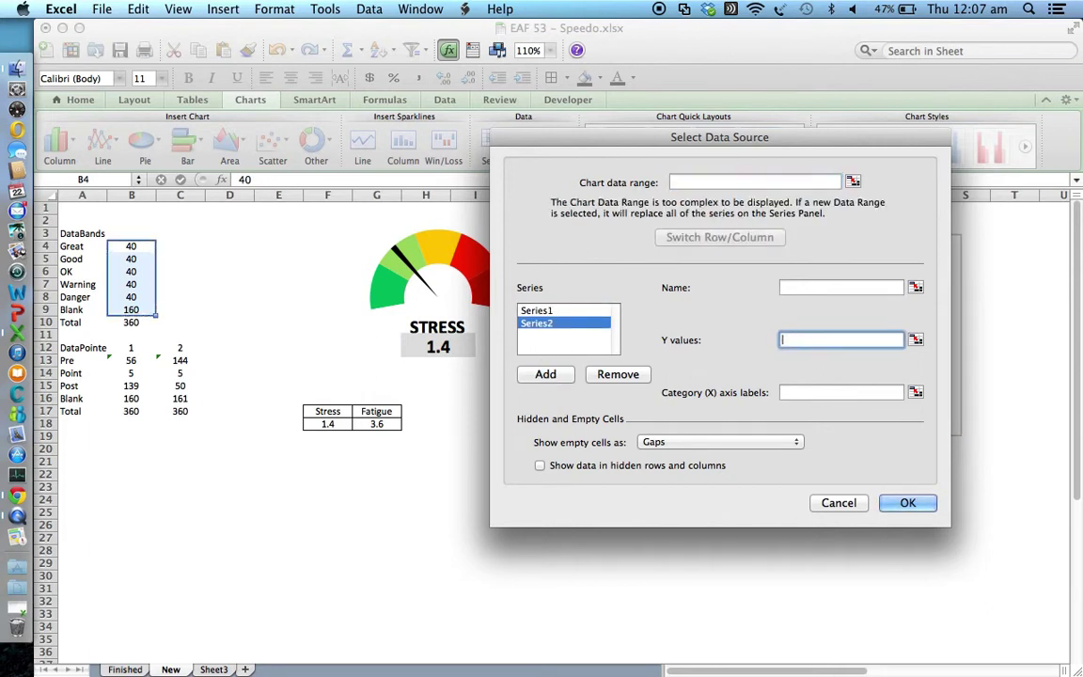
{"action": "left_click_drag", "start_coordinate": [180, 360], "coordinate": [180, 397]}
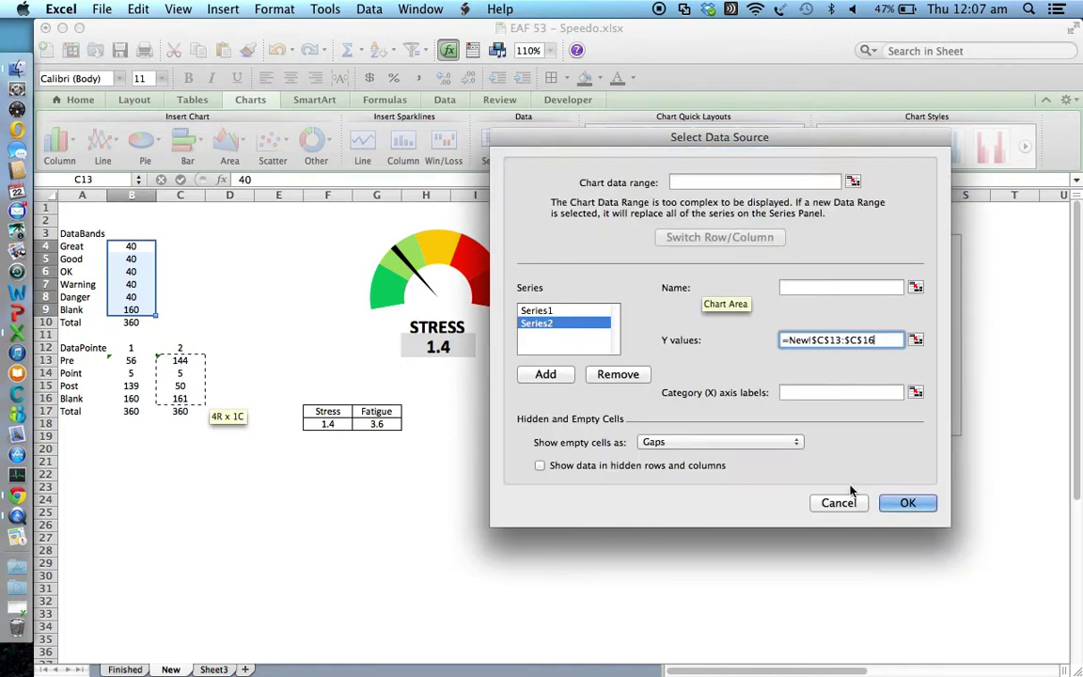
{"action": "left_click", "coordinate": [931, 506]}
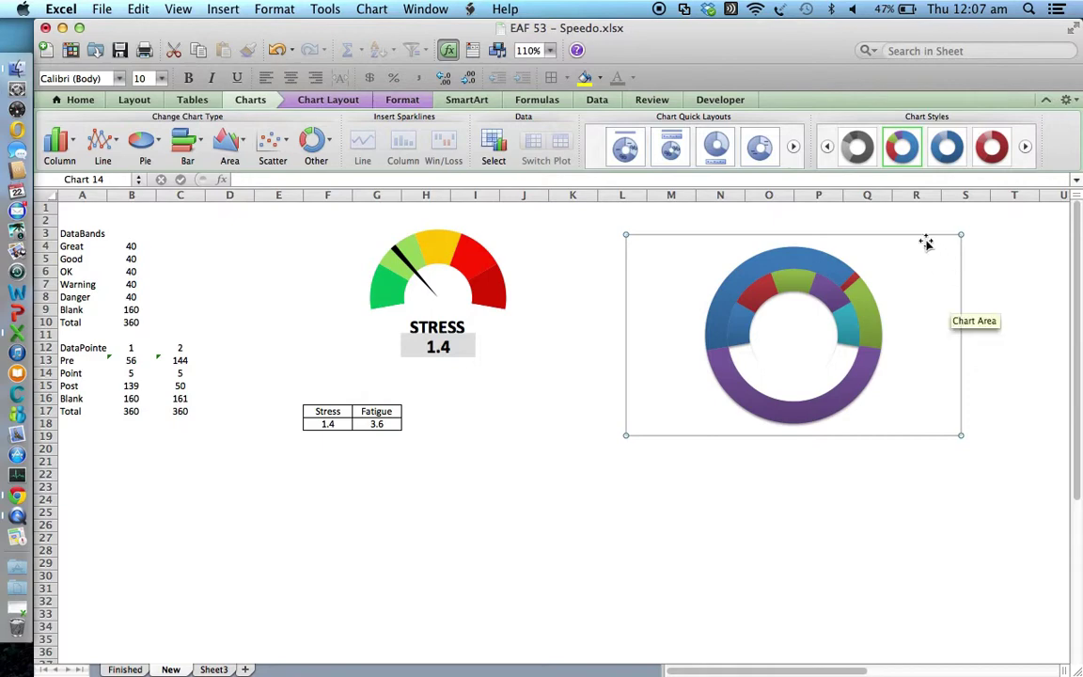
{"action": "mouse_move", "coordinate": [911, 234]}
{"action": "left_mouse_down"}
{"action": "mouse_move", "coordinate": [846, 223]}
{"action": "mouse_move", "coordinate": [879, 243]}
{"action": "left_mouse_up"}
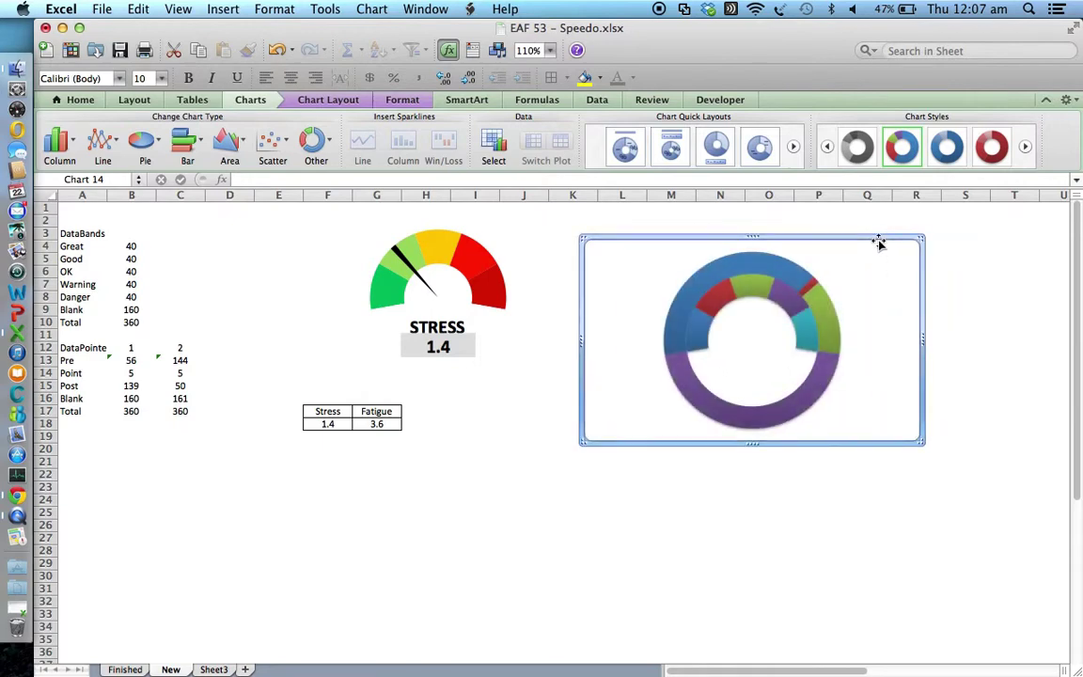
{"action": "left_click", "coordinate": [822, 375]}
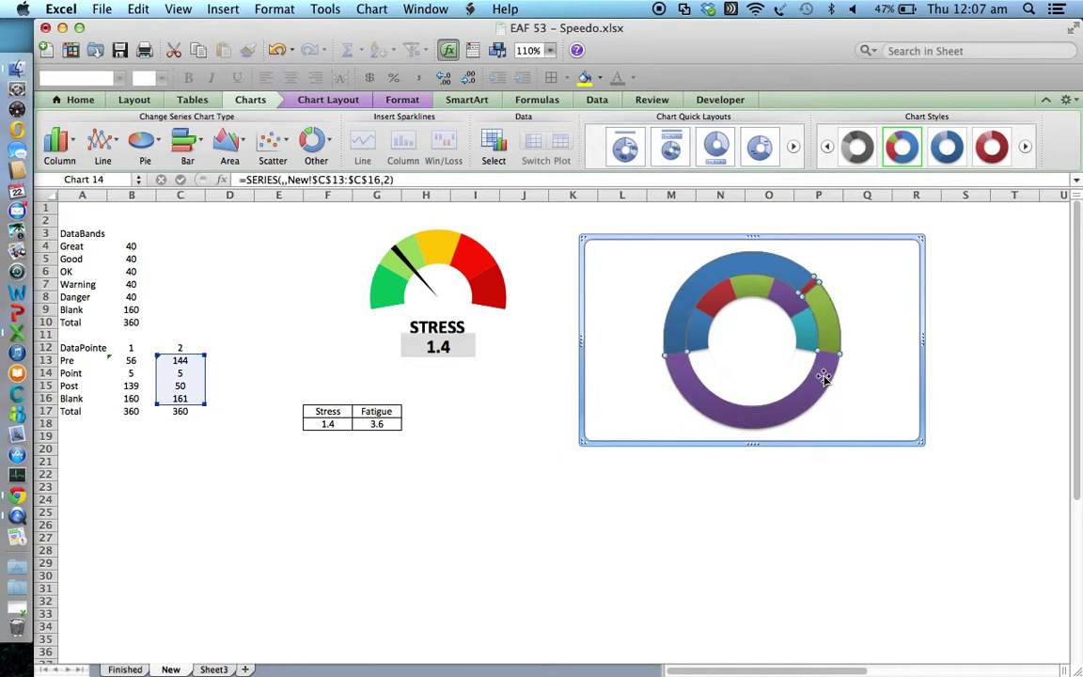
{"action": "right_click", "coordinate": [823, 376]}
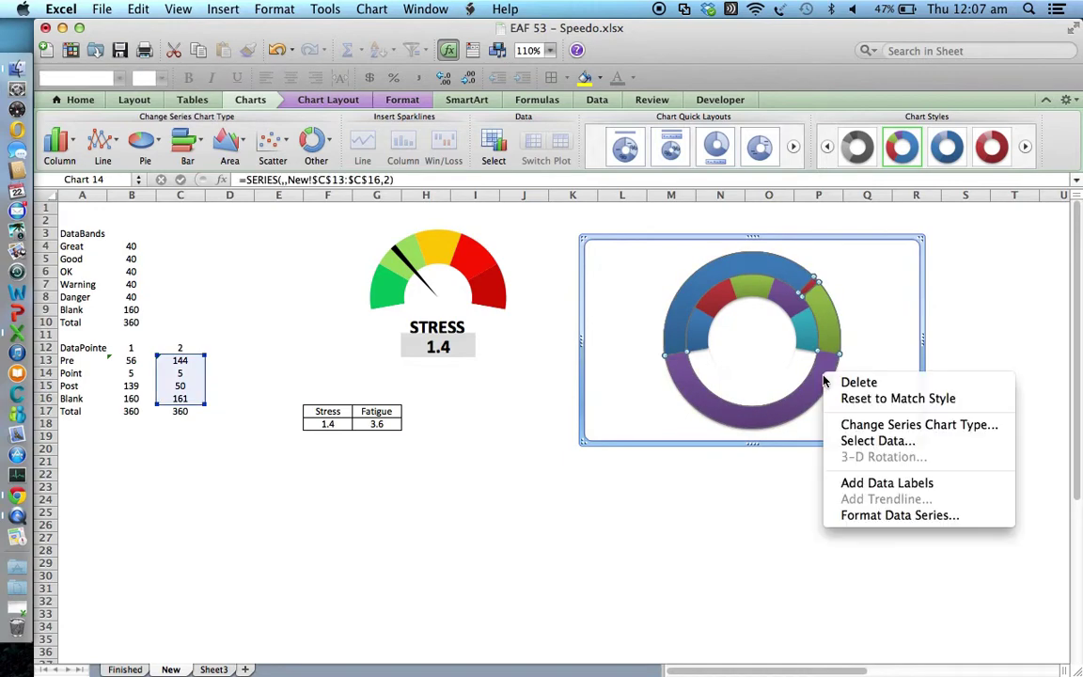
{"action": "left_click", "coordinate": [857, 518]}
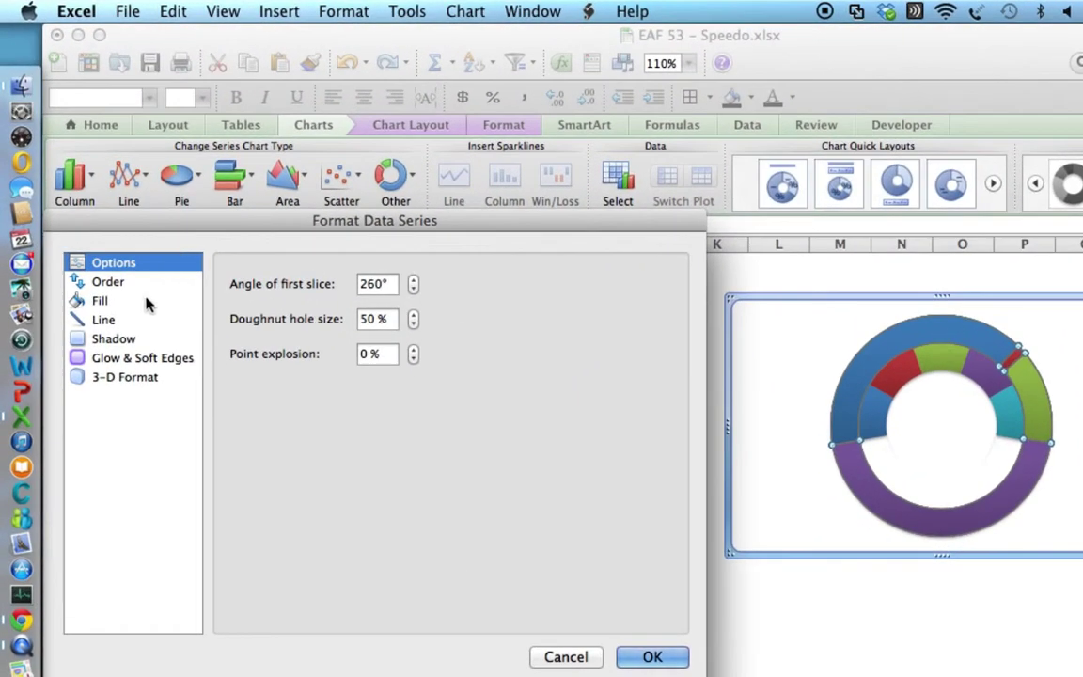
{"action": "left_click", "coordinate": [132, 283]}
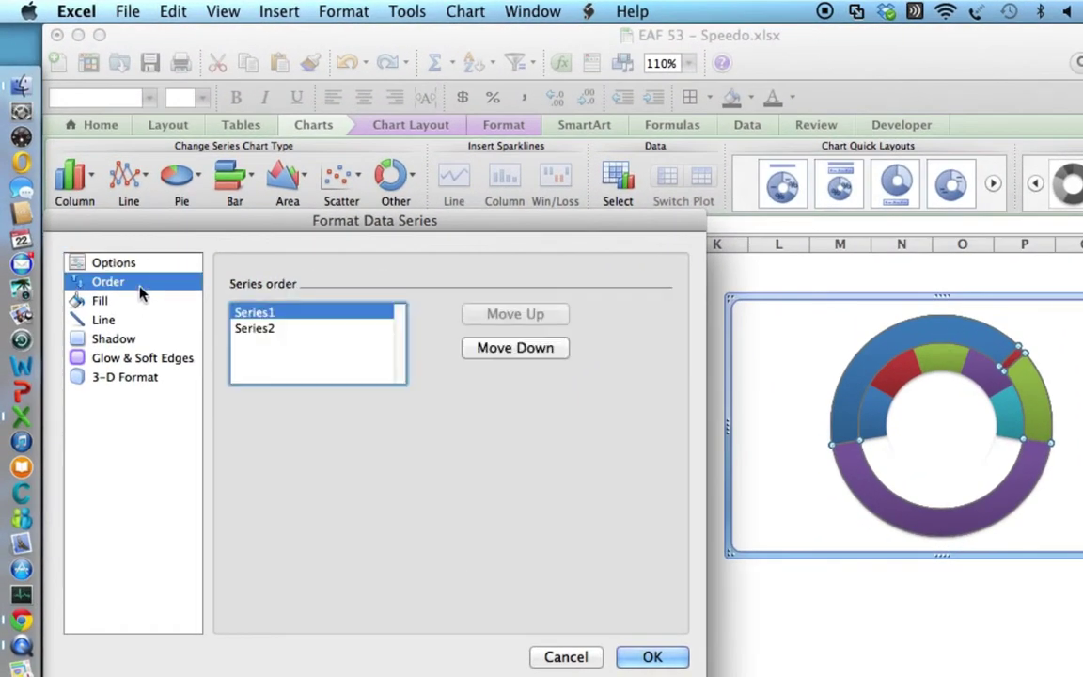
{"action": "left_click", "coordinate": [134, 302]}
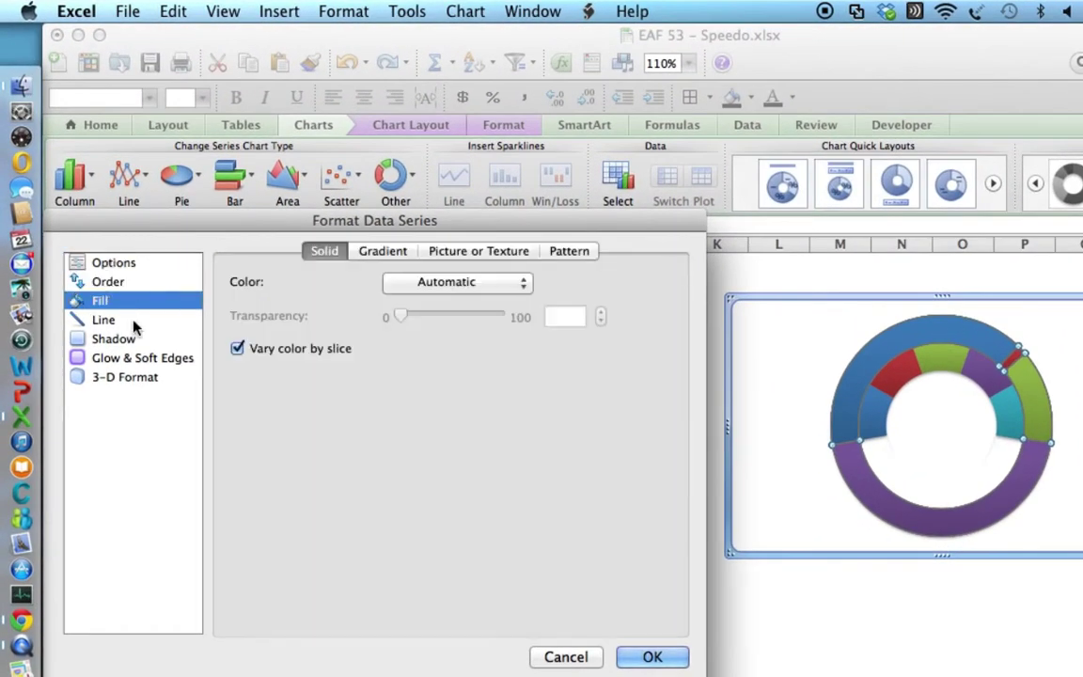
{"action": "left_click", "coordinate": [133, 322]}
{"action": "left_click", "coordinate": [136, 358]}
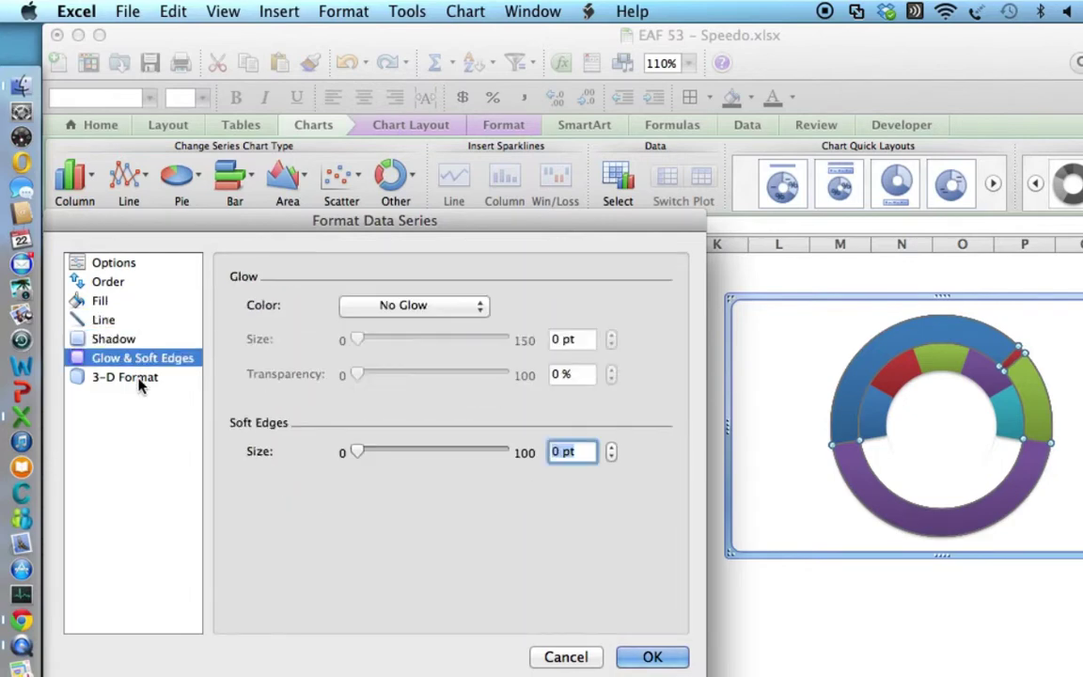
{"action": "left_click", "coordinate": [568, 658]}
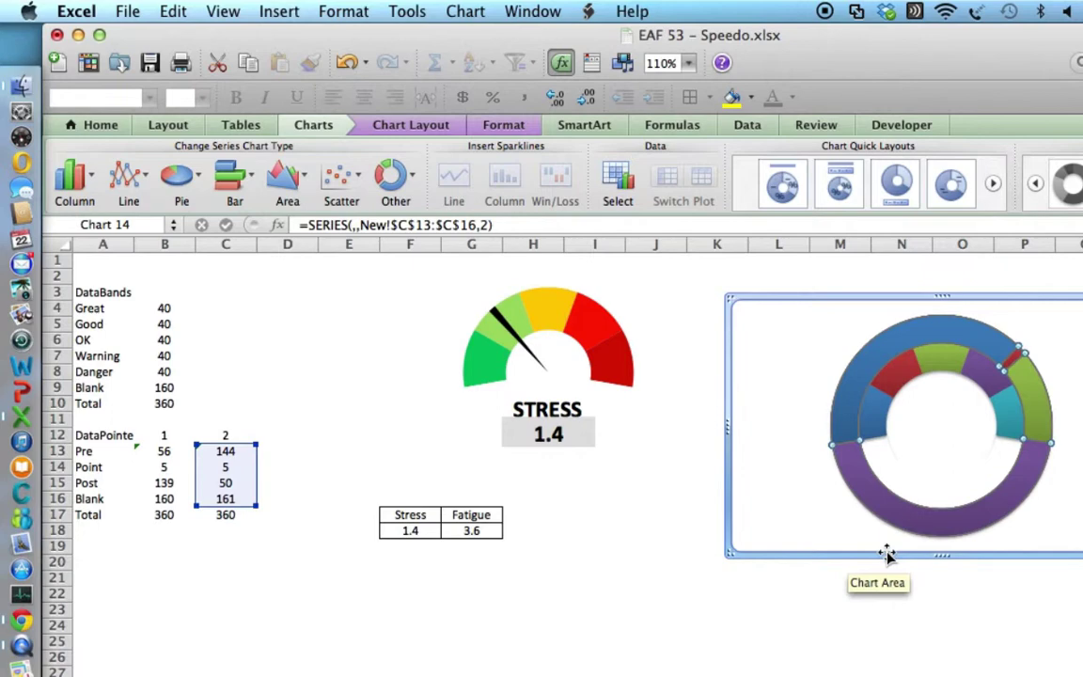
- Change the needle series to clustered columns and check its axis setting
{"action": "left_click", "coordinate": [71, 179]}
{"action": "left_click", "coordinate": [160, 99]}
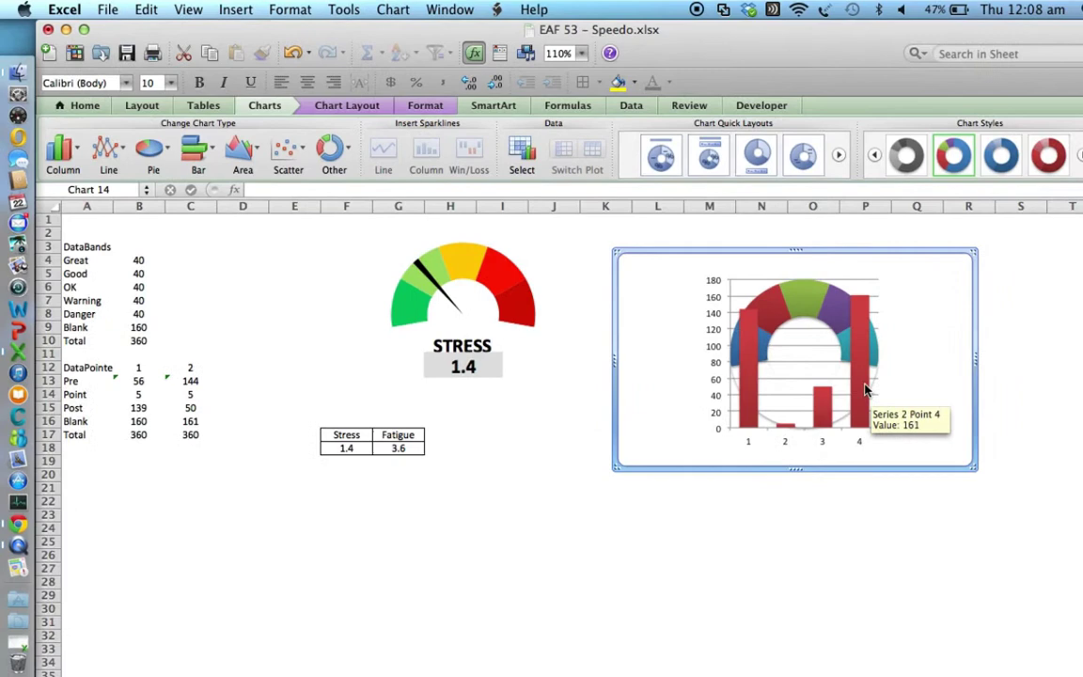
{"action": "left_click", "coordinate": [1025, 464]}
{"action": "right_click", "coordinate": [865, 390]}
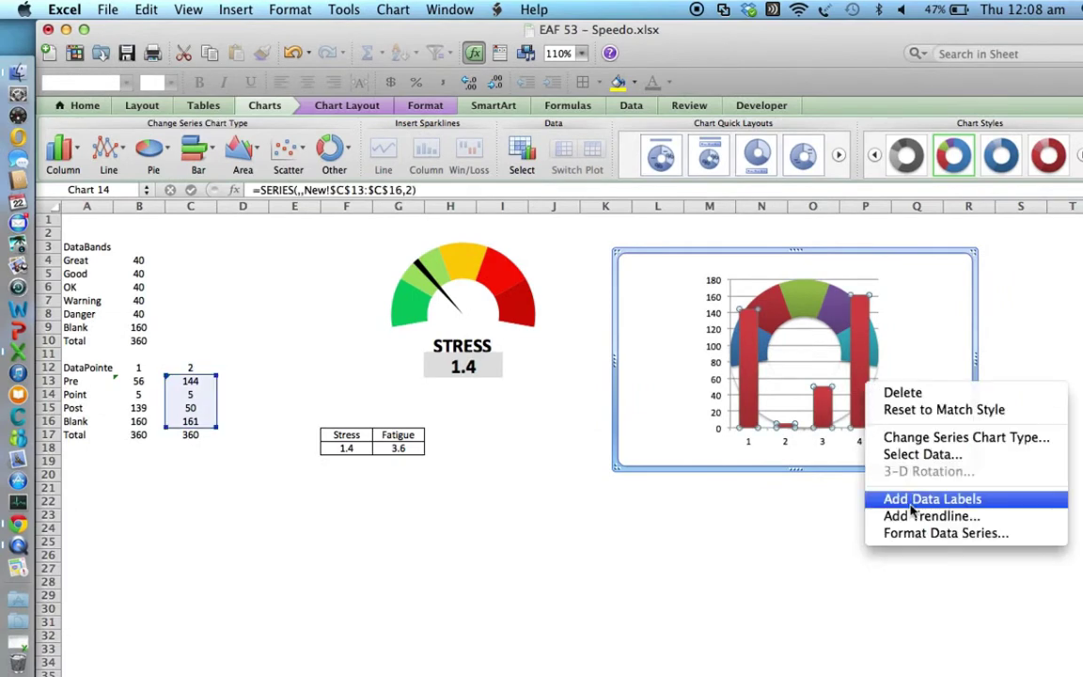
{"action": "left_click", "coordinate": [894, 532]}
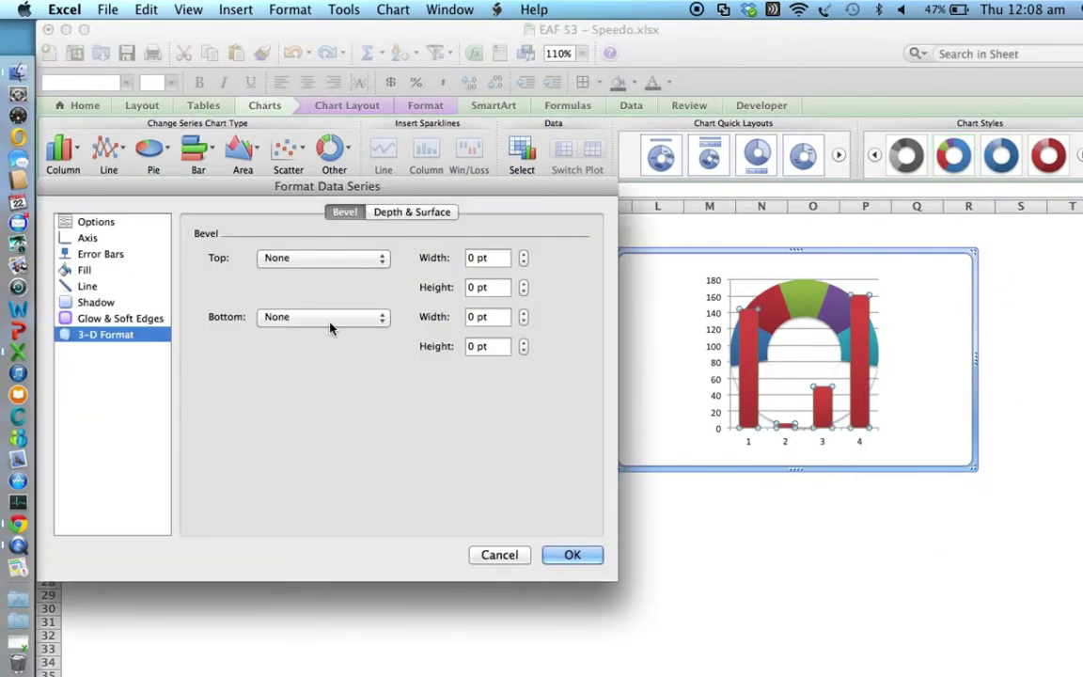
{"action": "left_click", "coordinate": [90, 240]}
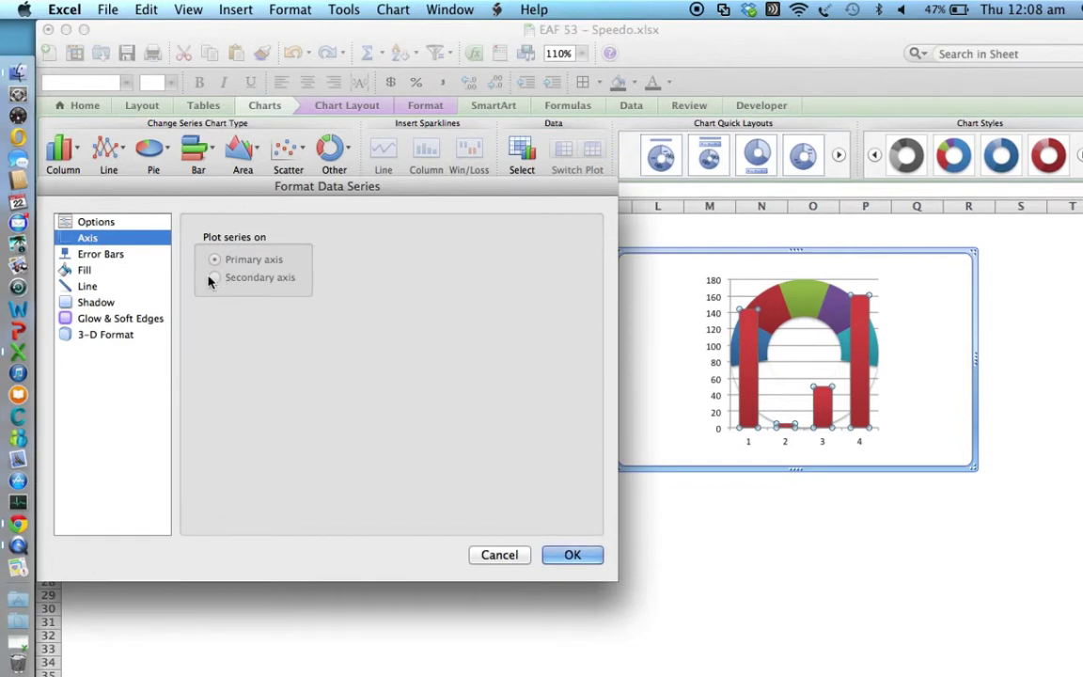
{"action": "left_click", "coordinate": [522, 557]}
{"action": "mouse_move", "coordinate": [804, 291]}
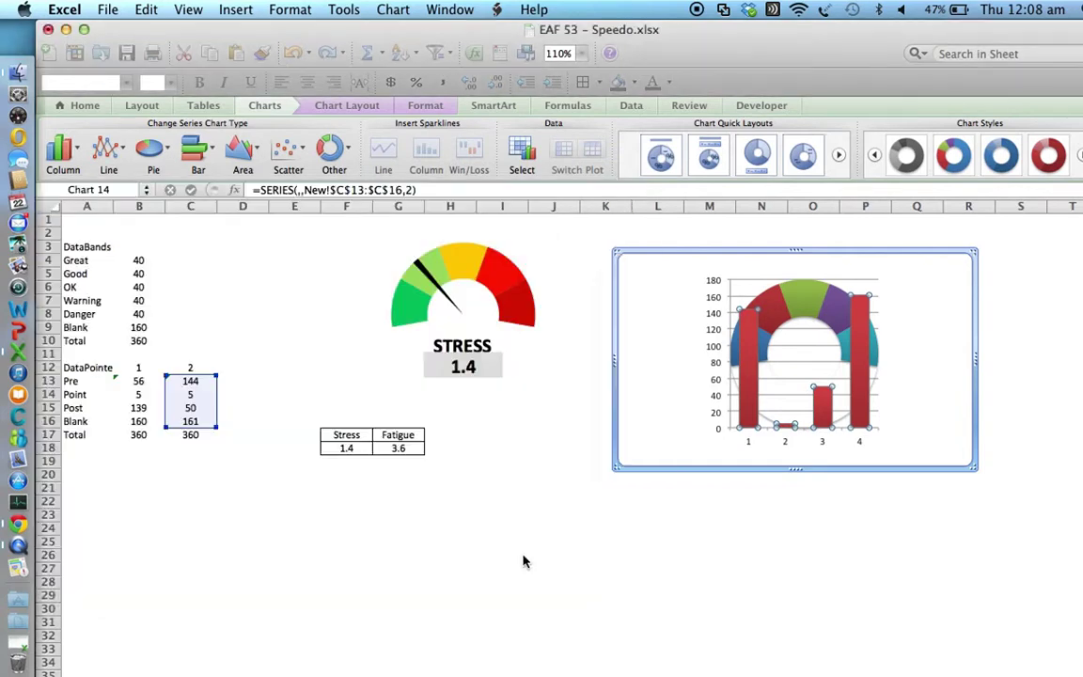
{"action": "left_click", "coordinate": [805, 290]}
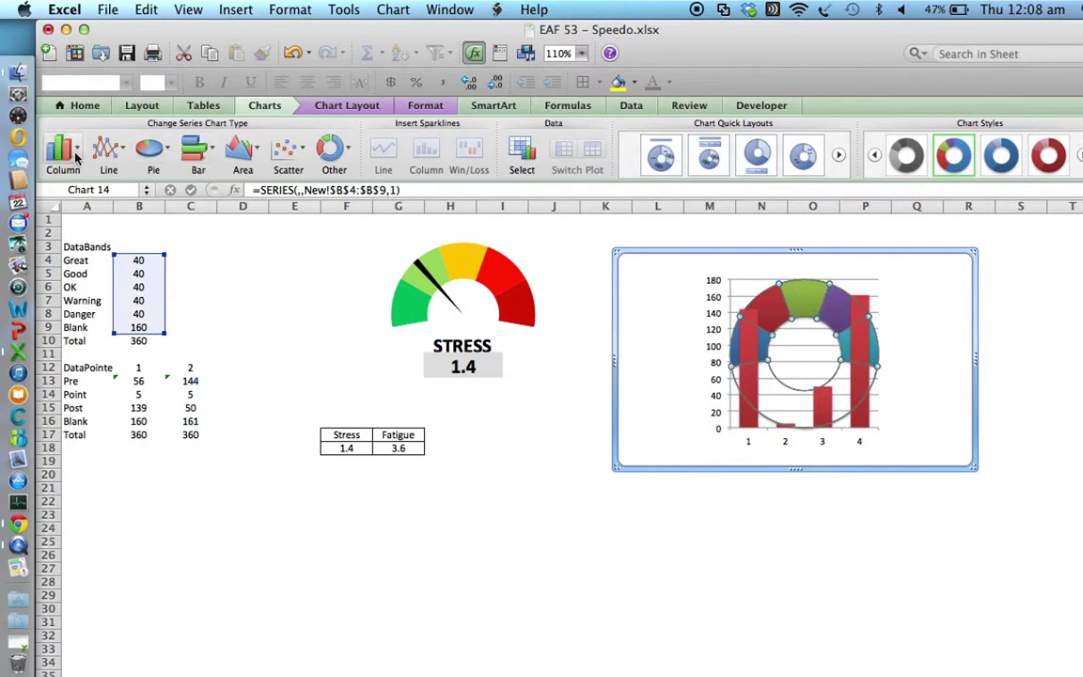
- Make the whole chart clustered columns with the red needle series on the secondary axis
{"action": "left_click", "coordinate": [76, 156]}
{"action": "left_click", "coordinate": [138, 79]}
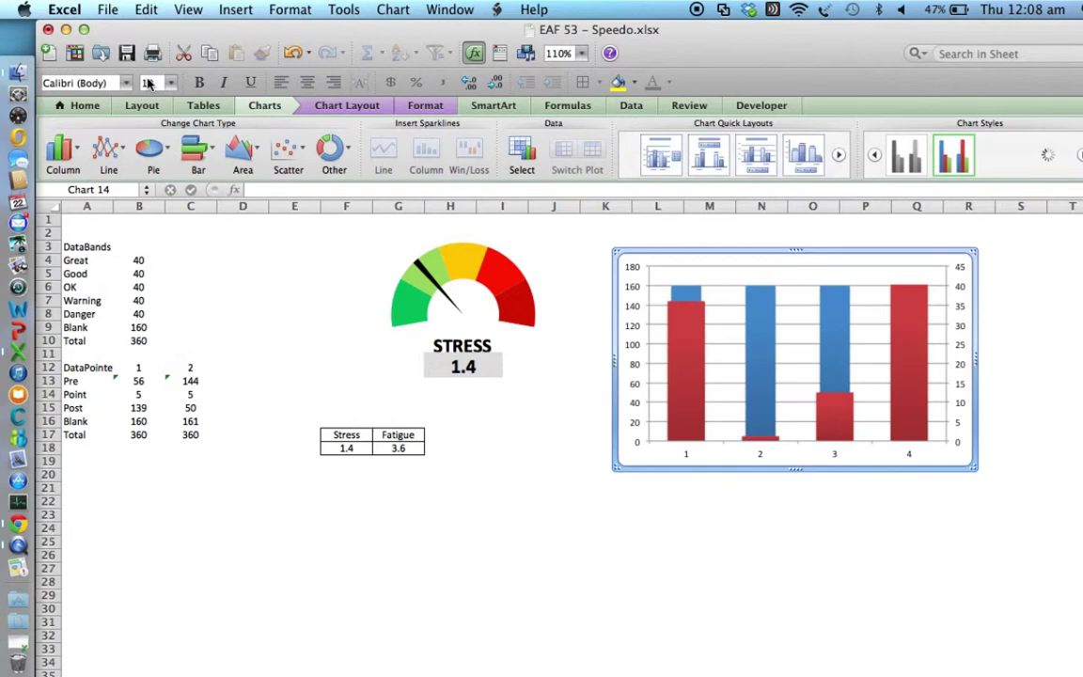
{"action": "left_click", "coordinate": [918, 351]}
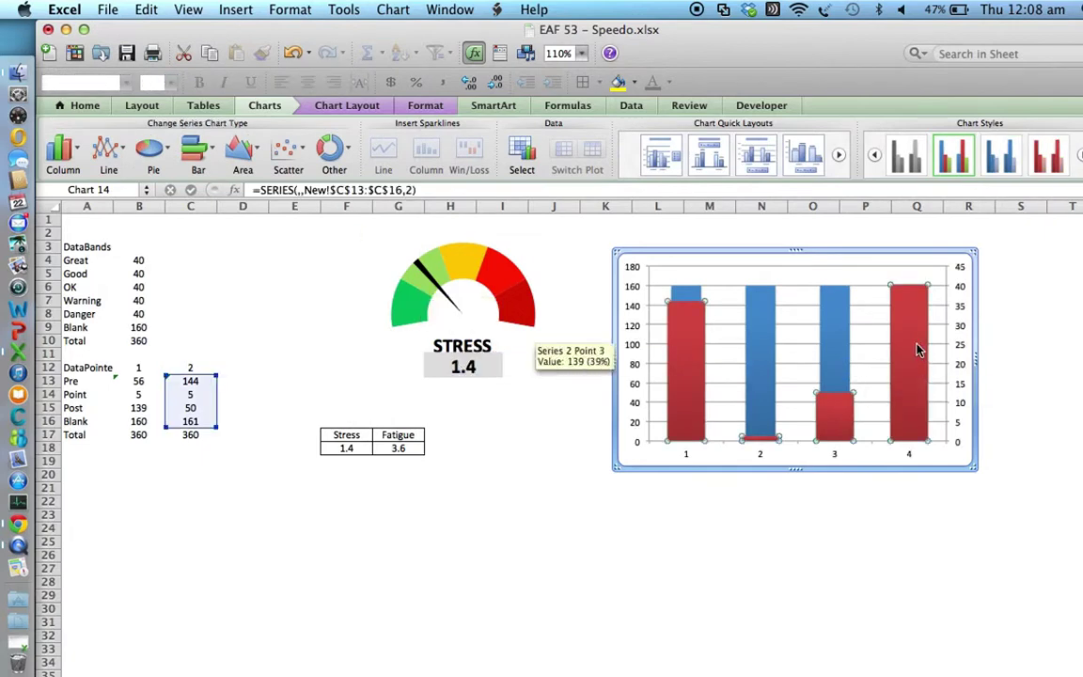
{"action": "right_click", "coordinate": [918, 351]}
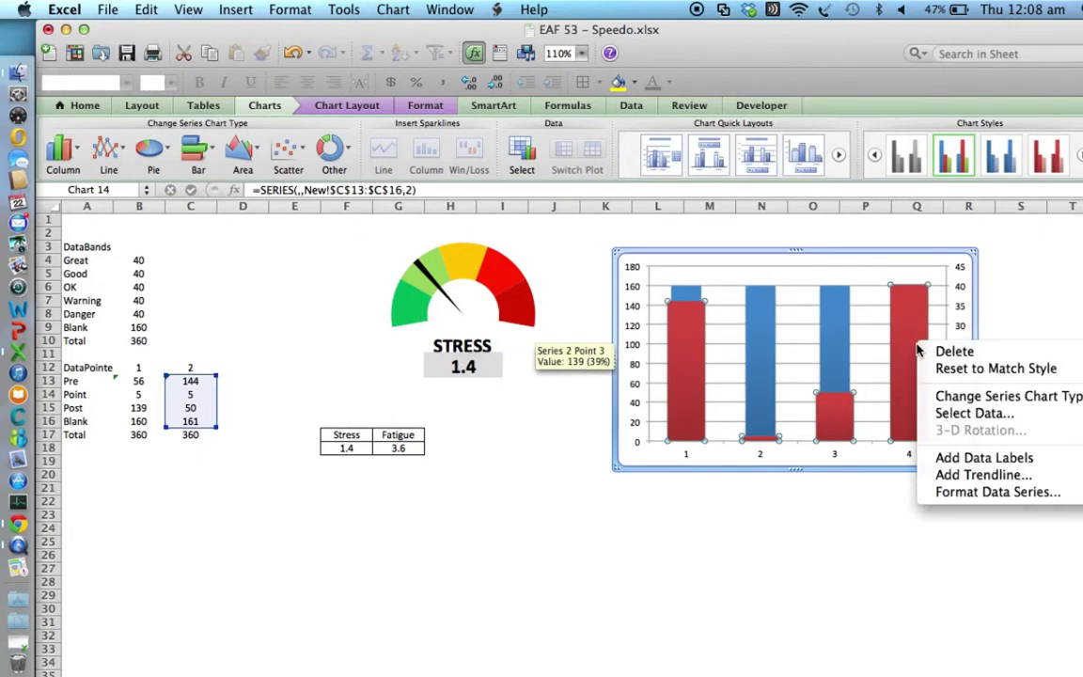
{"action": "left_click", "coordinate": [963, 499]}
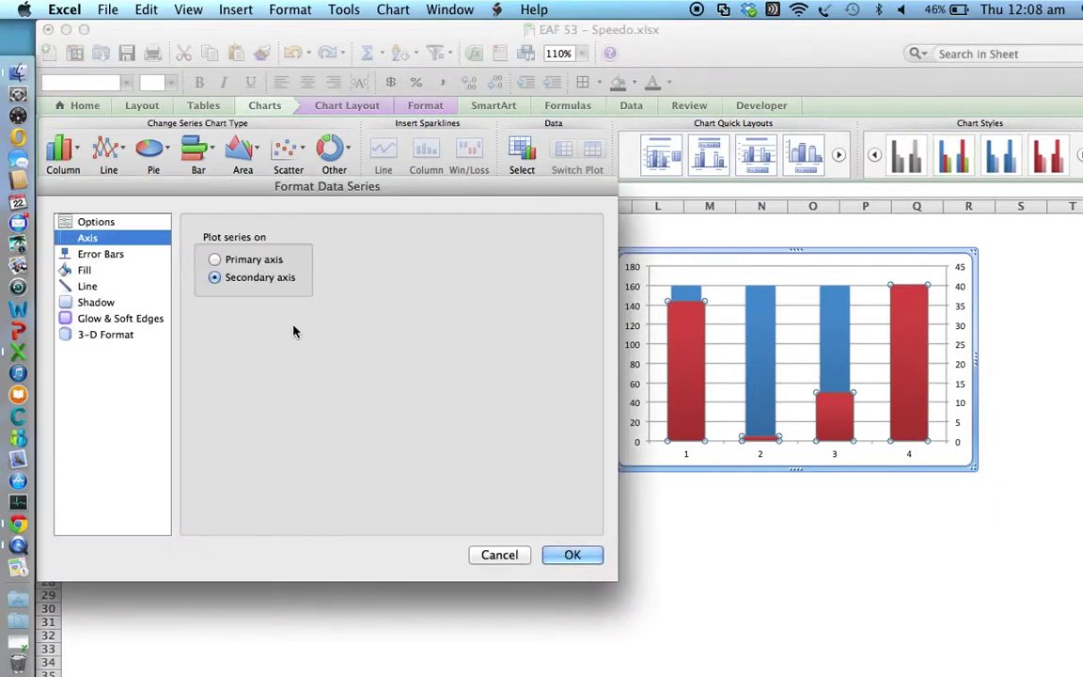
{"action": "left_click", "coordinate": [514, 557]}
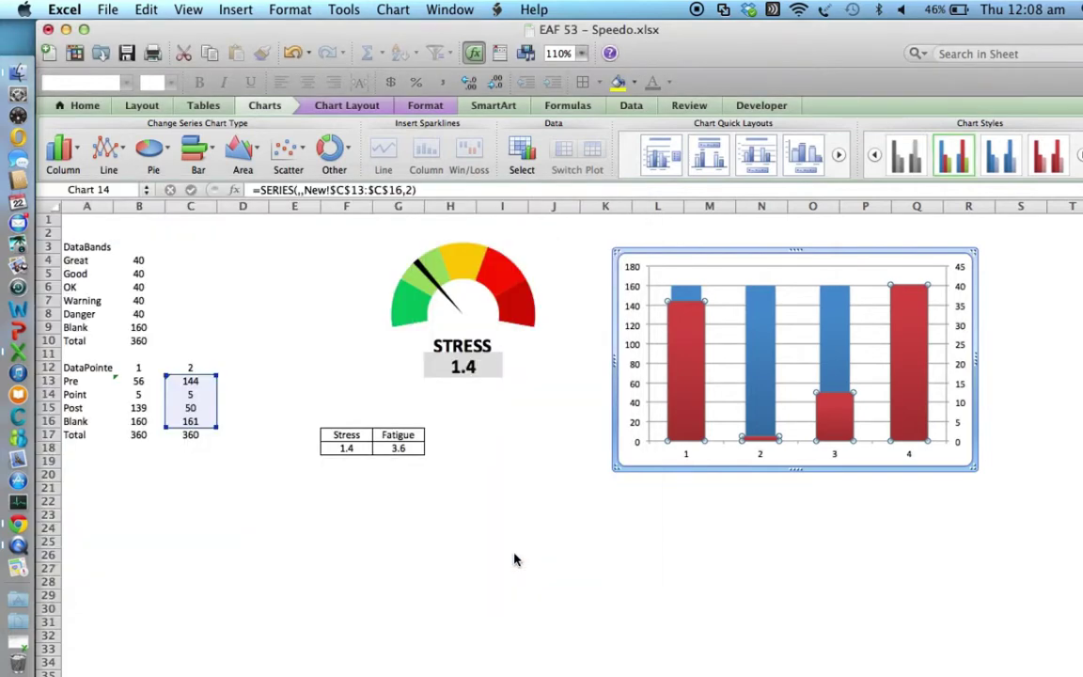
{"action": "mouse_move", "coordinate": [761, 362]}
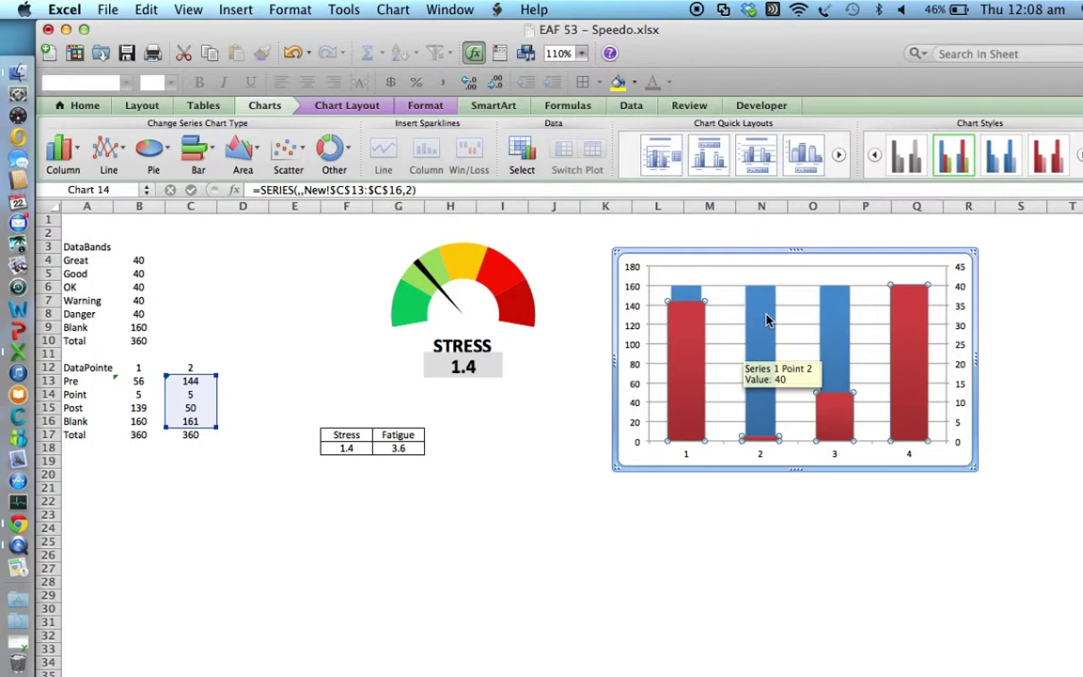
{"action": "left_click", "coordinate": [767, 321]}
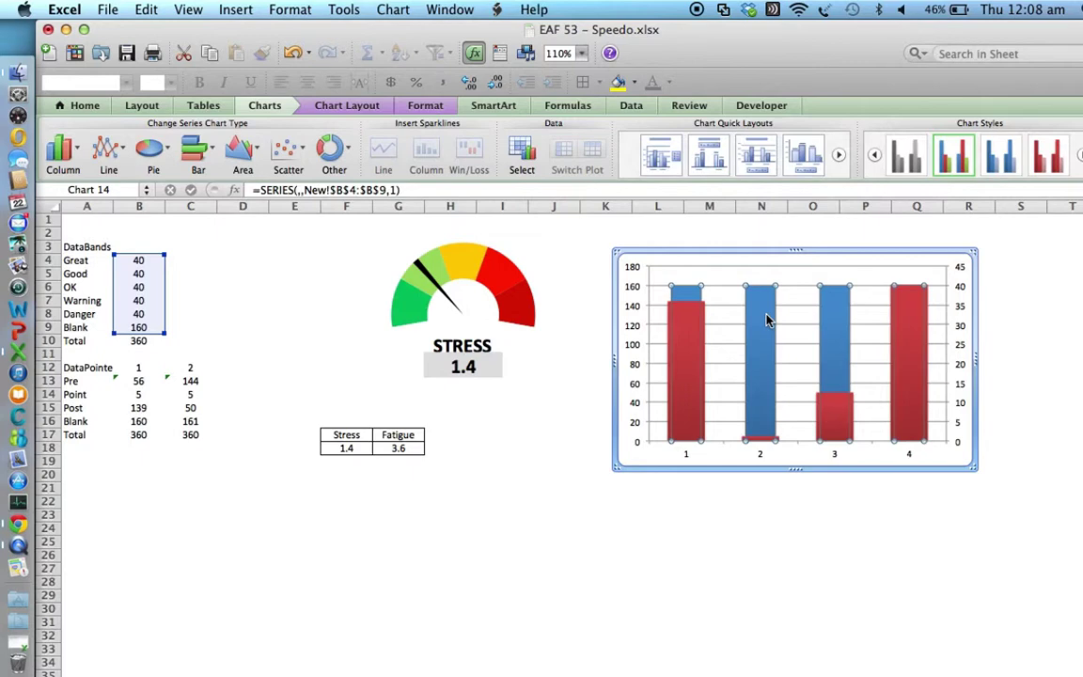
- Change the blue band series back to a doughnut with first-slice angle 260°
{"action": "left_click", "coordinate": [347, 167]}
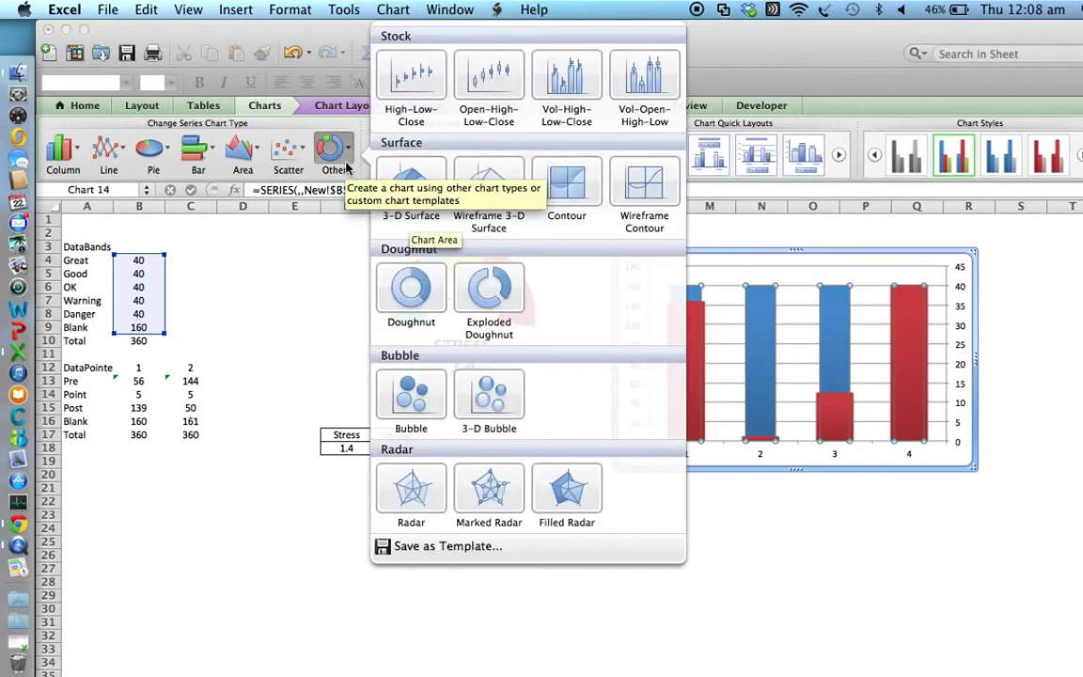
{"action": "left_click", "coordinate": [414, 287]}
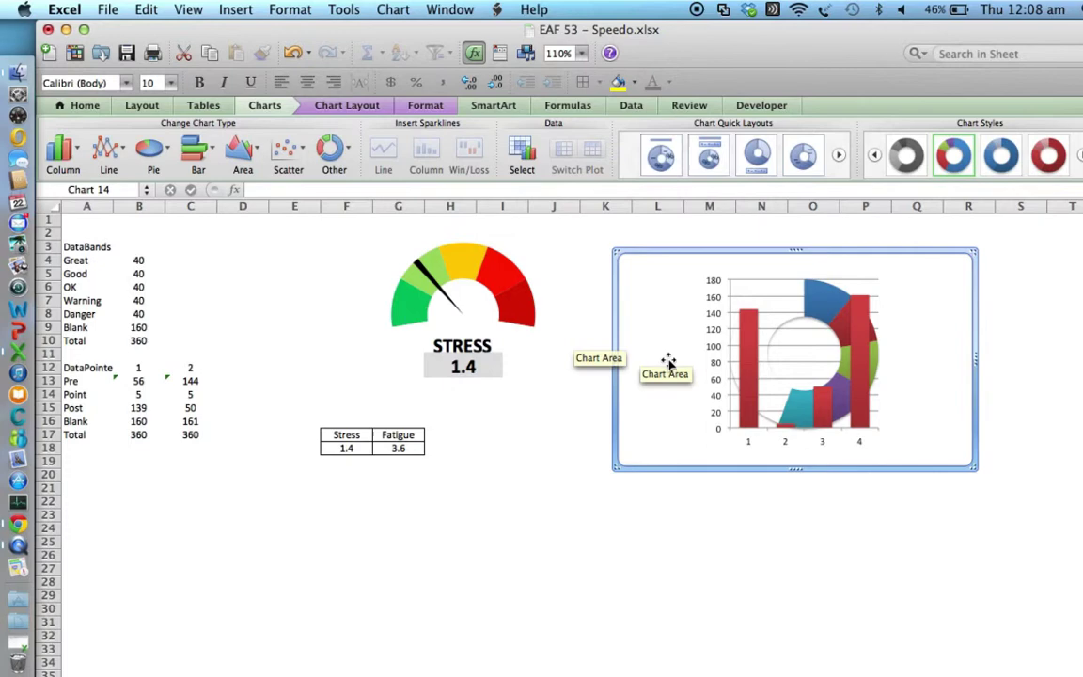
{"action": "left_click", "coordinate": [814, 295]}
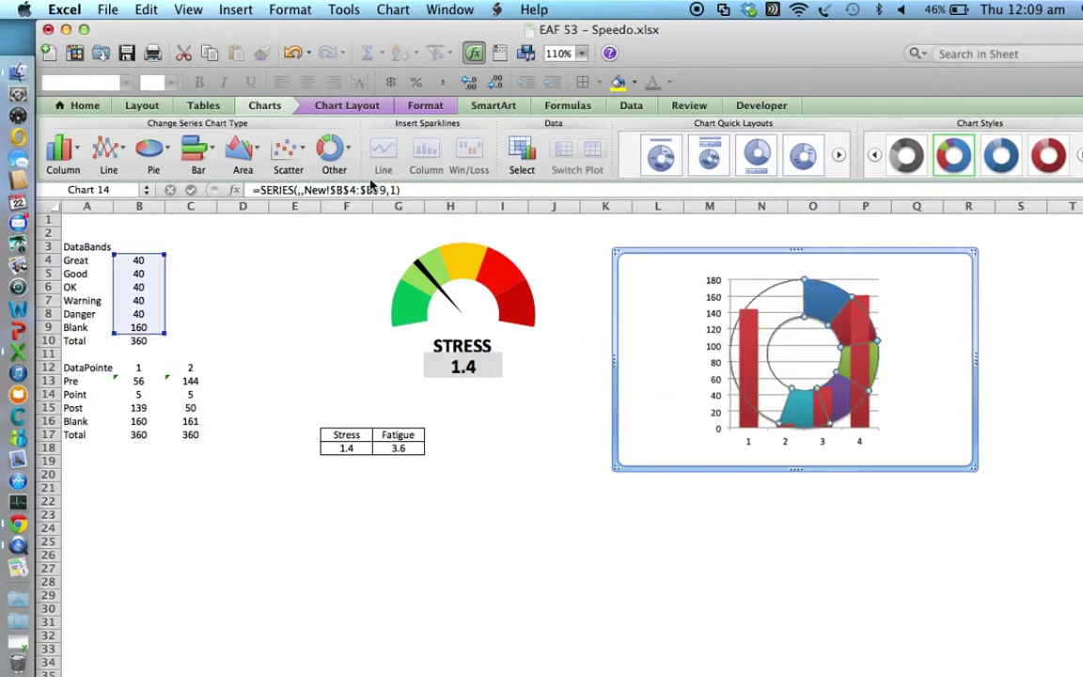
{"action": "right_click", "coordinate": [820, 297]}
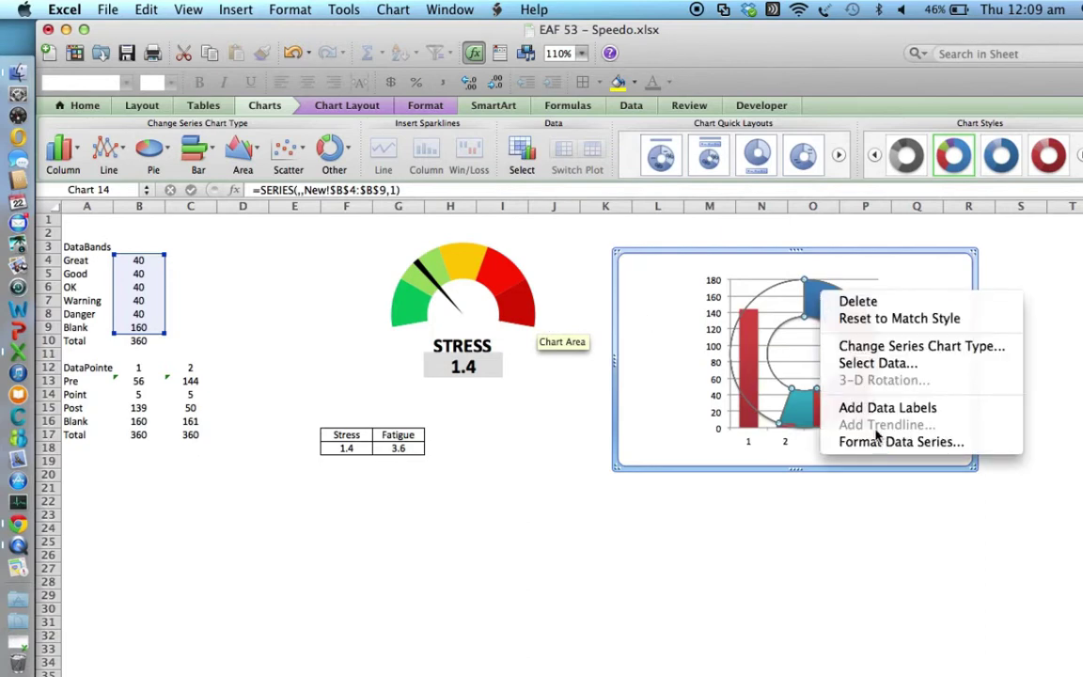
{"action": "left_click", "coordinate": [884, 442]}
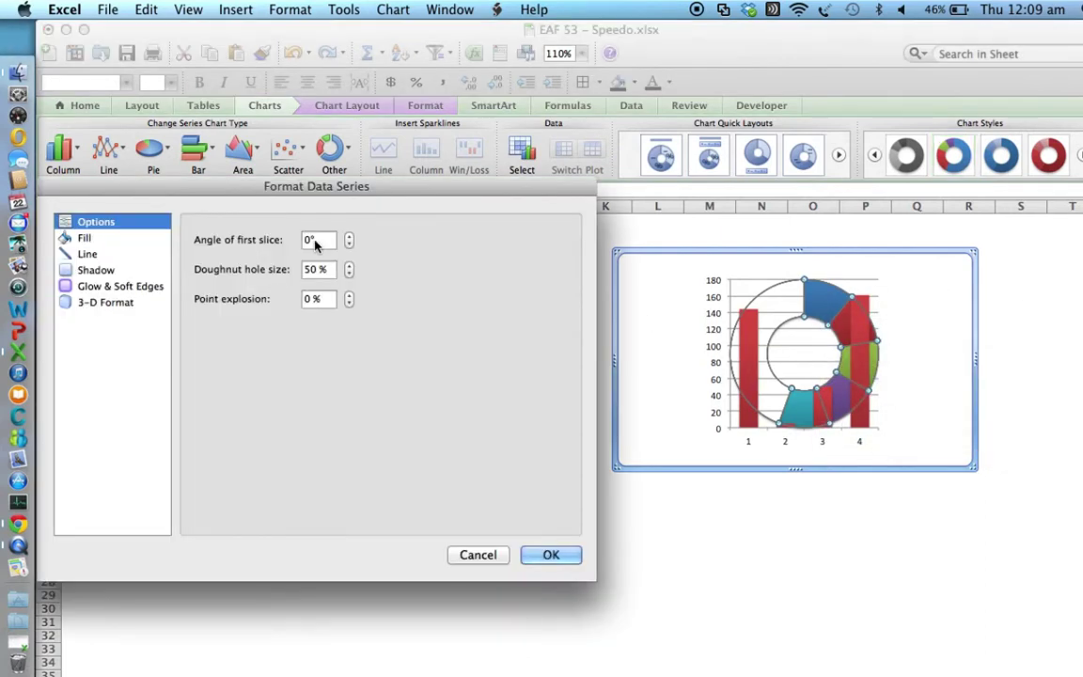
{"action": "double_click", "coordinate": [316, 244]}
{"action": "type", "text": "2"}
{"action": "type", "text": "60"}
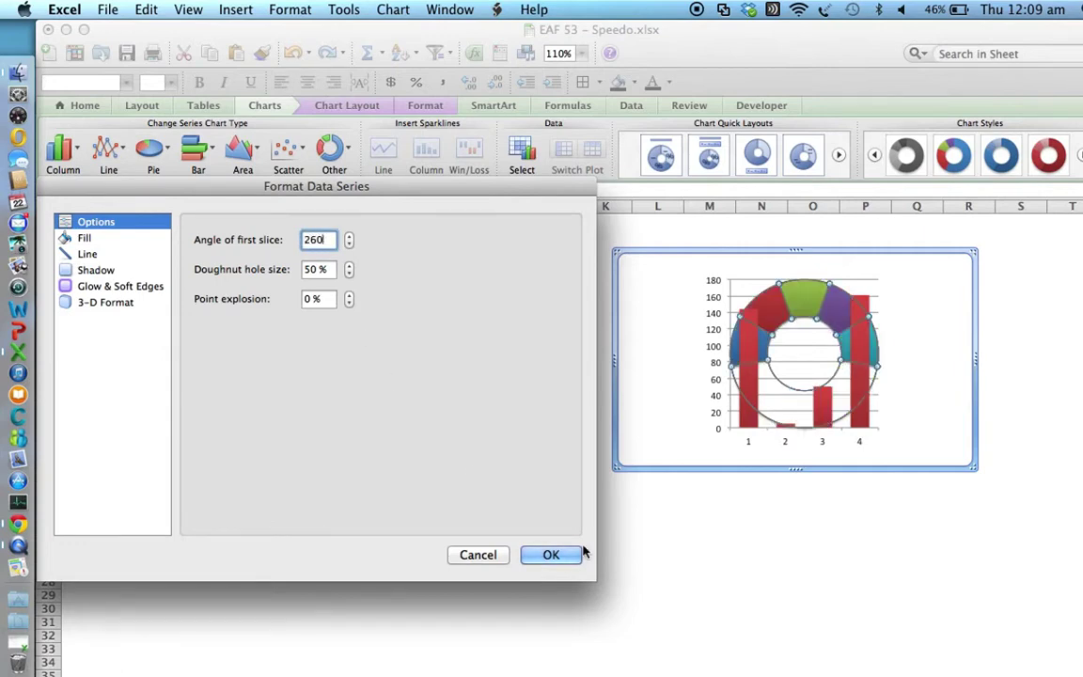
{"action": "left_click", "coordinate": [557, 556]}
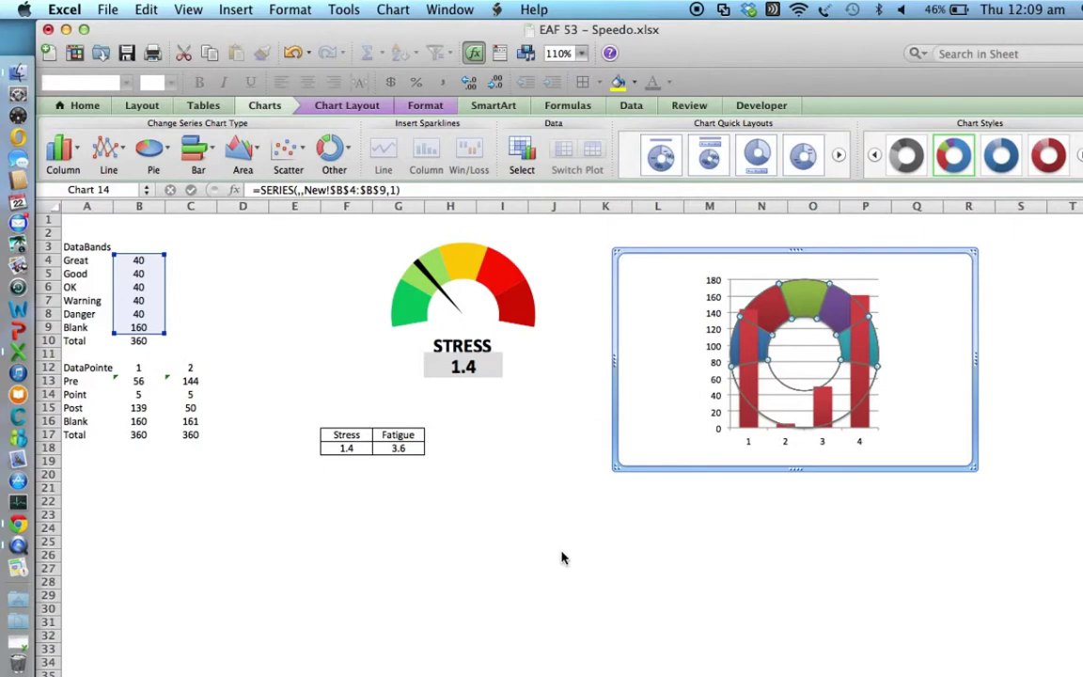
{"action": "mouse_move", "coordinate": [784, 291]}
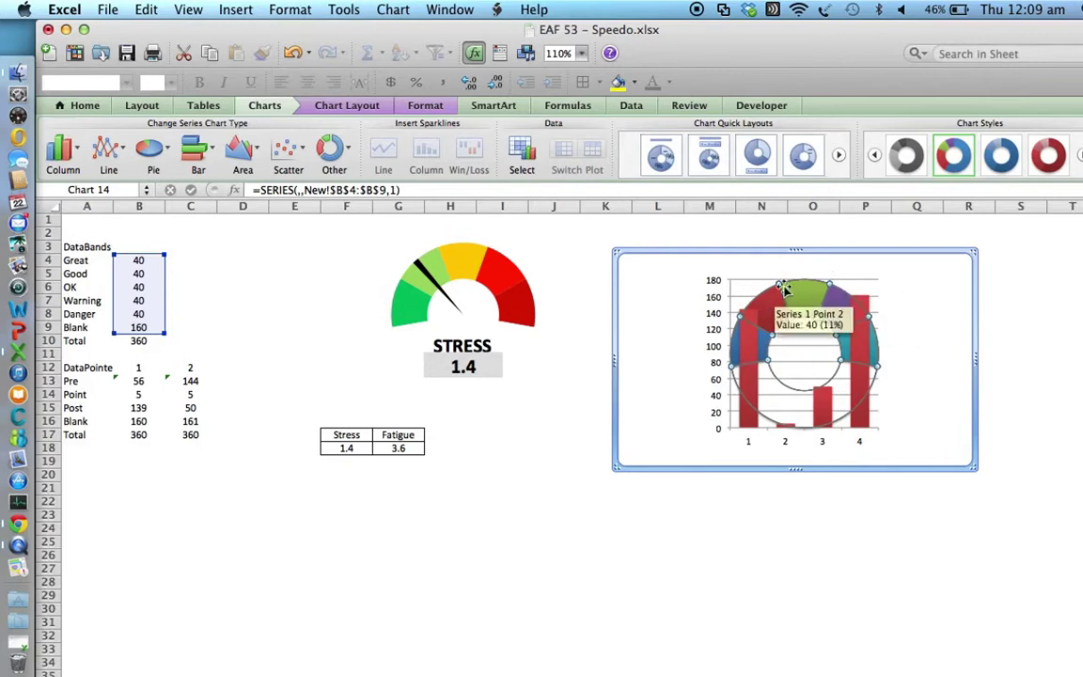
- Convert the red needle series from columns to a pie
{"action": "left_click", "coordinate": [752, 425]}
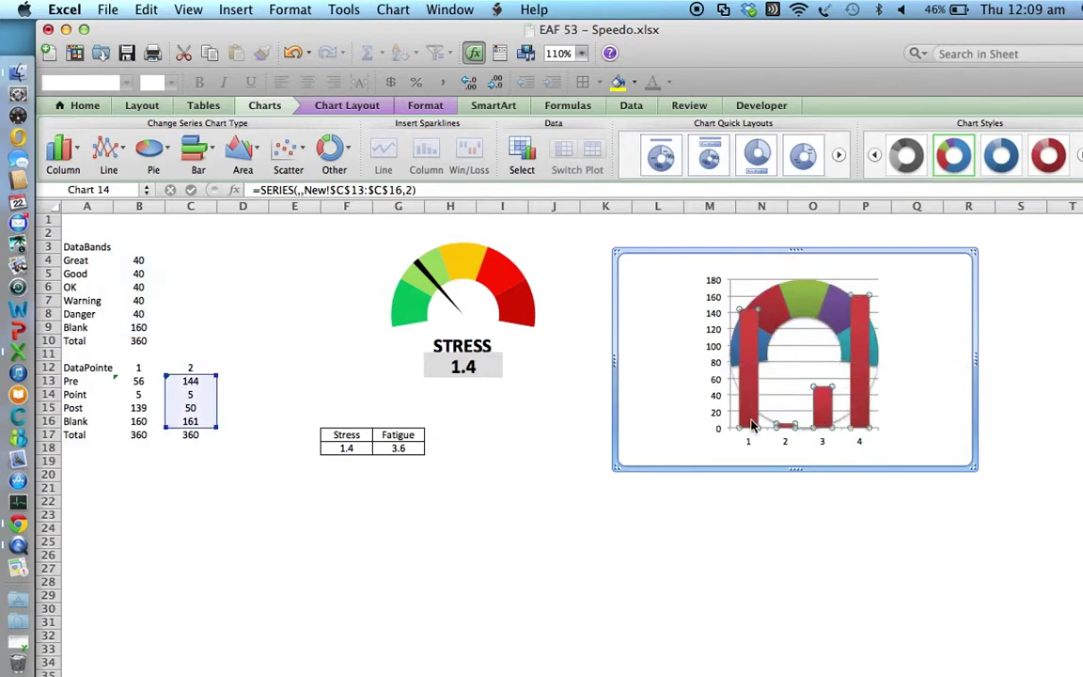
{"action": "left_click", "coordinate": [166, 160]}
{"action": "left_click", "coordinate": [91, 231]}
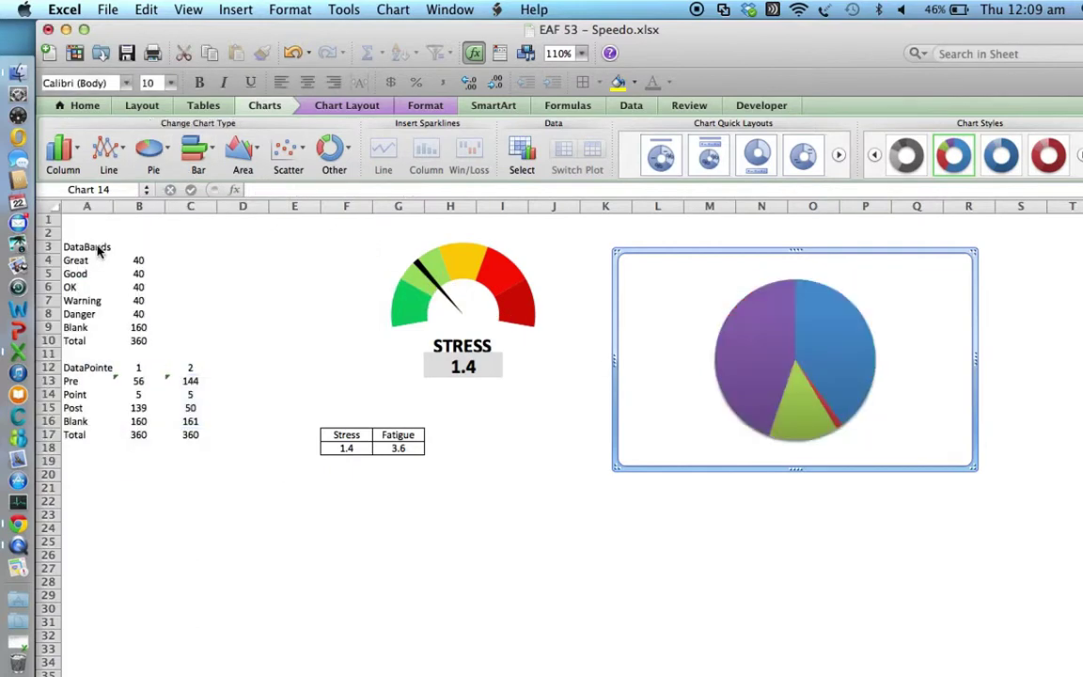
- Set the pie's angle of first slice to 260°
{"action": "left_click", "coordinate": [753, 328]}
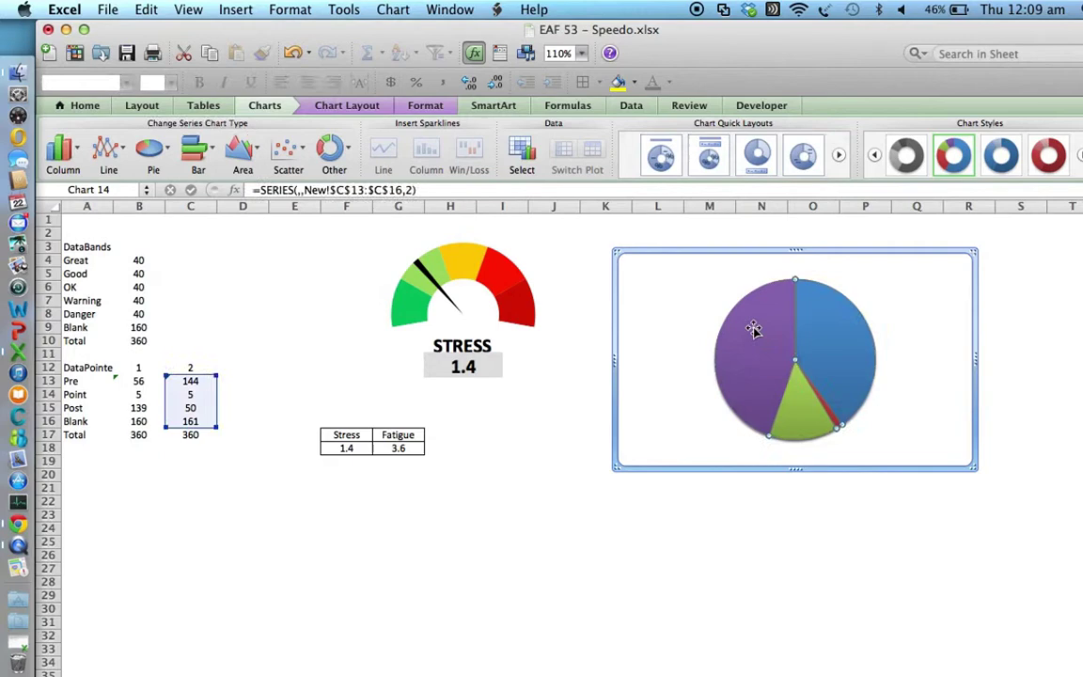
{"action": "right_click", "coordinate": [754, 329]}
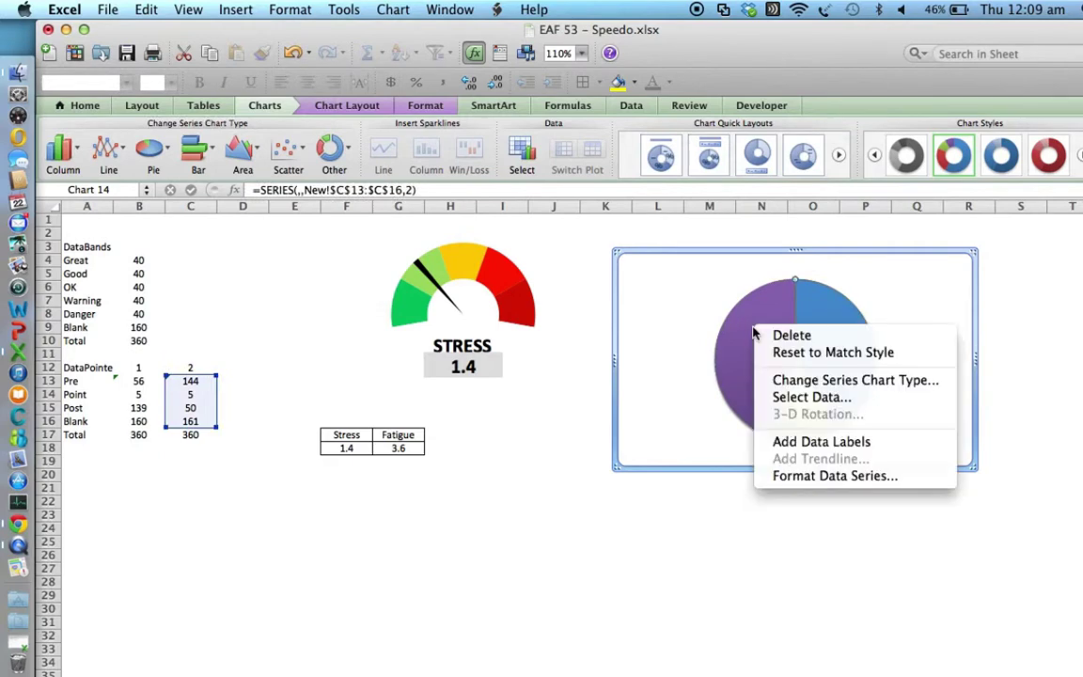
{"action": "left_click", "coordinate": [809, 475]}
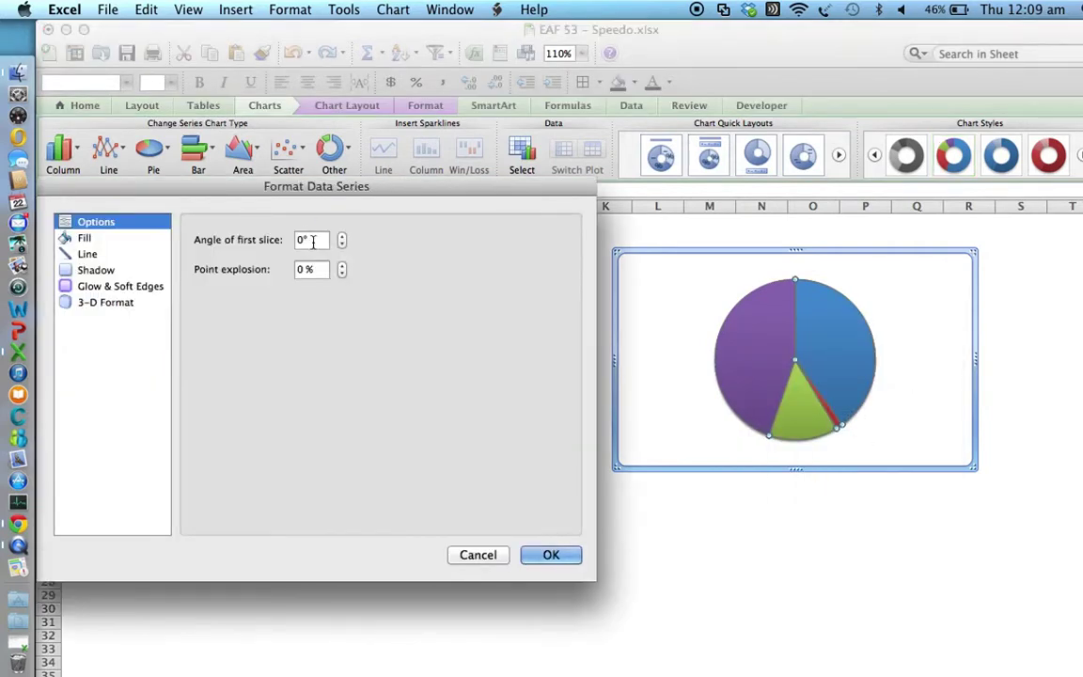
{"action": "double_click", "coordinate": [316, 240]}
{"action": "type", "text": "2"}
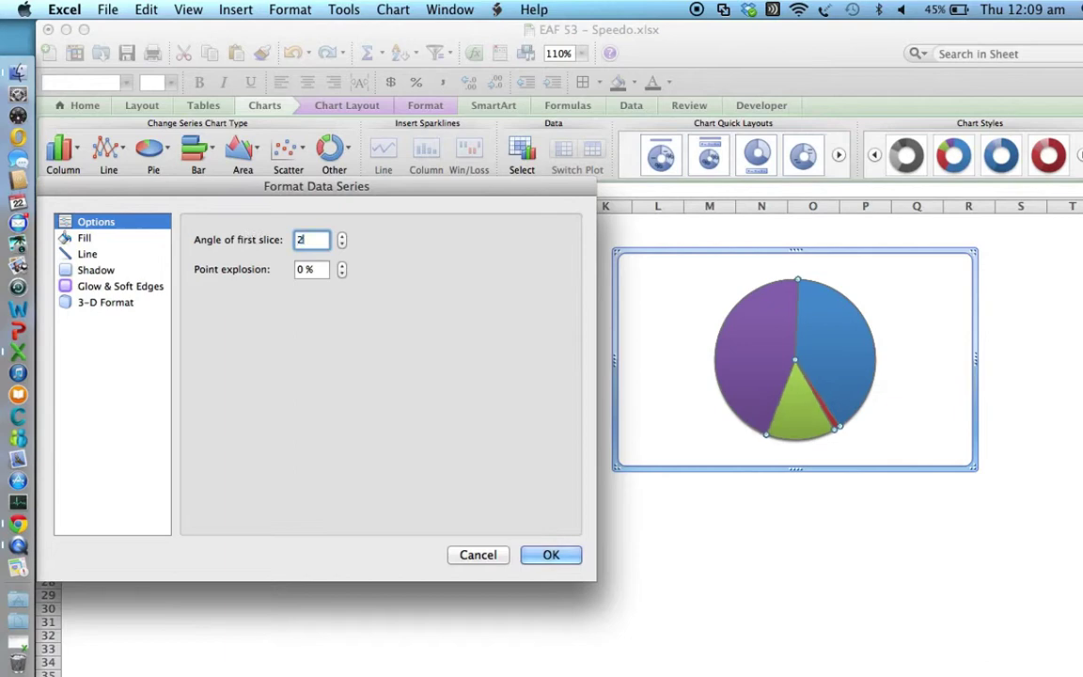
{"action": "type", "text": "60"}
{"action": "key", "text": "Return"}
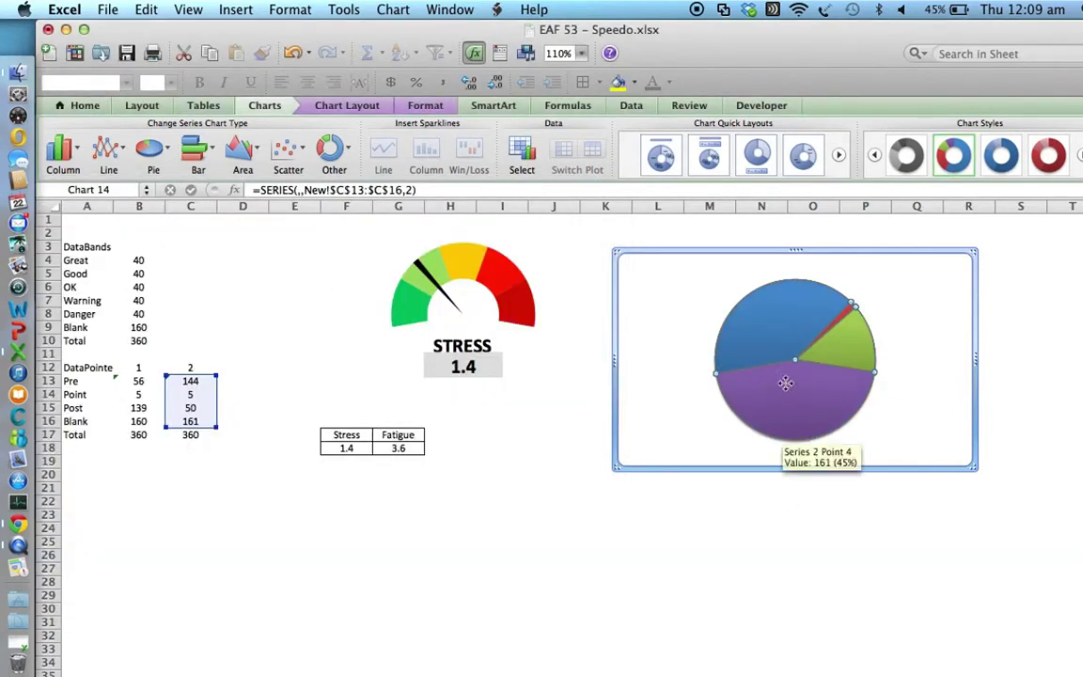
- Give the large purple bottom slice no fill and no outline
{"action": "left_click", "coordinate": [786, 386]}
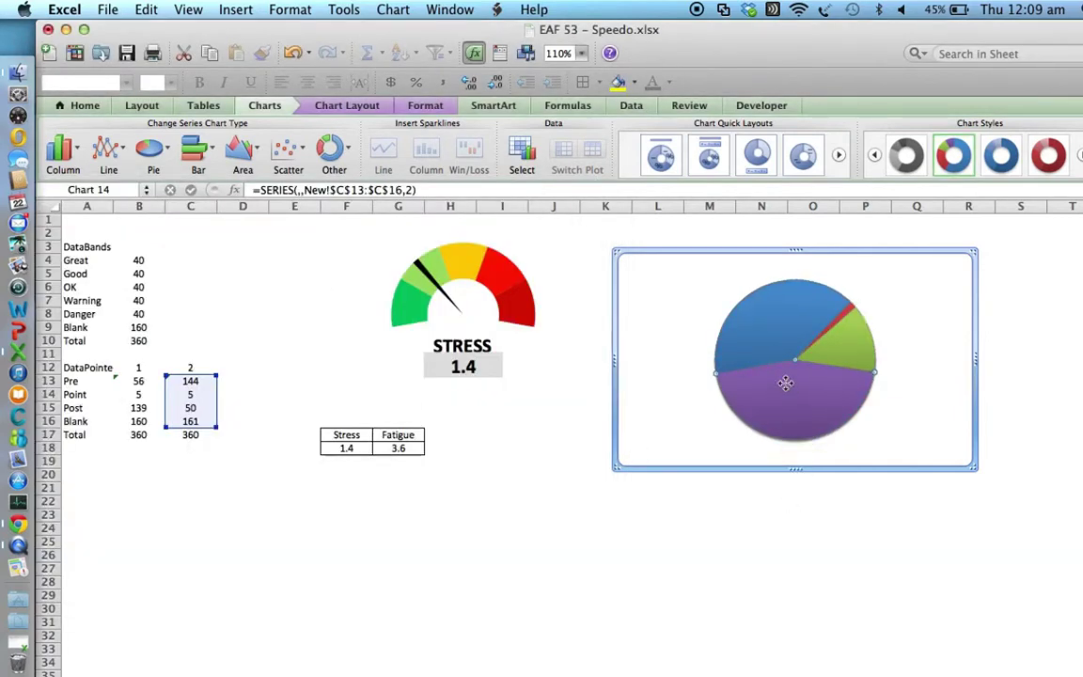
{"action": "double_click", "coordinate": [786, 386]}
{"action": "left_click", "coordinate": [112, 238]}
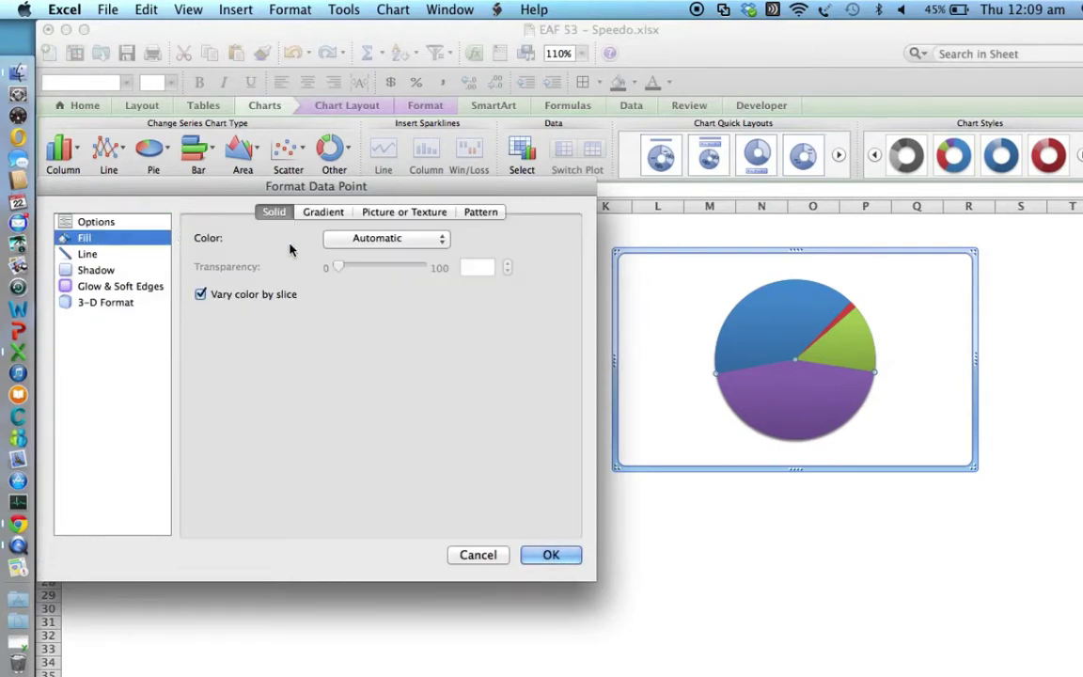
{"action": "left_click", "coordinate": [376, 238]}
{"action": "left_click", "coordinate": [367, 268]}
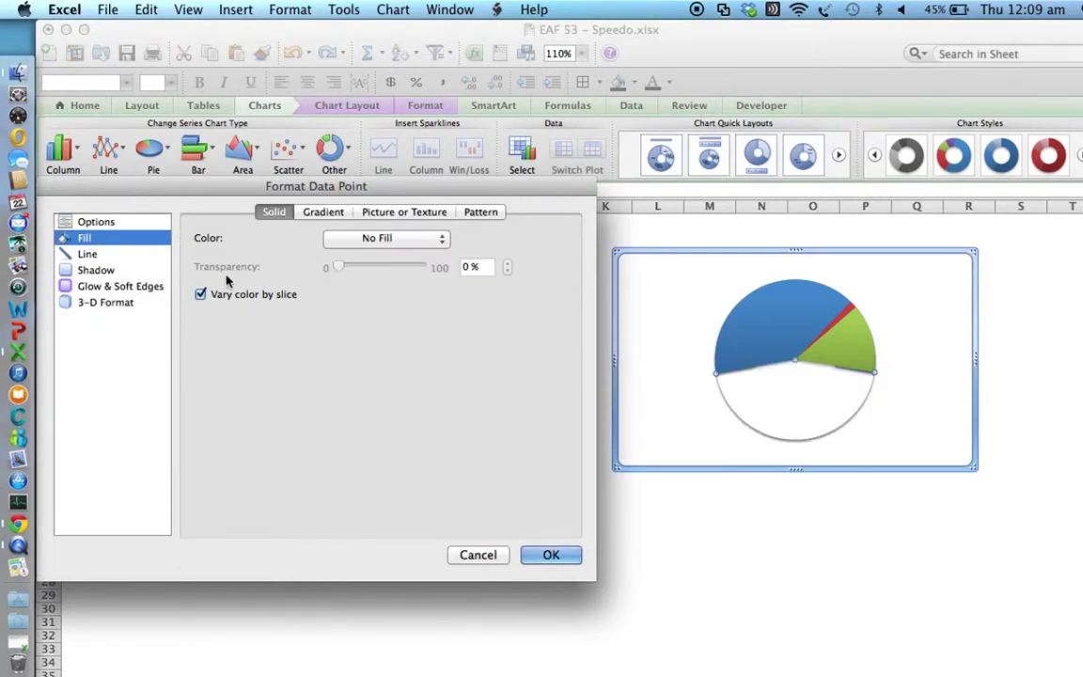
{"action": "left_click", "coordinate": [124, 254]}
{"action": "left_click", "coordinate": [354, 240]}
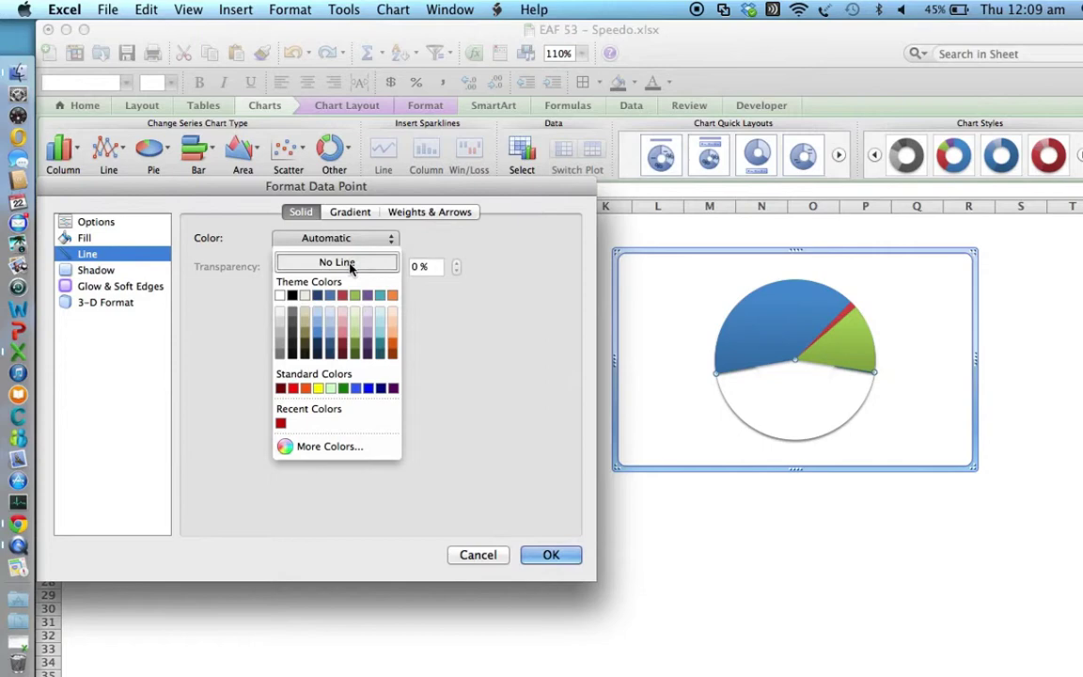
{"action": "left_click", "coordinate": [348, 262]}
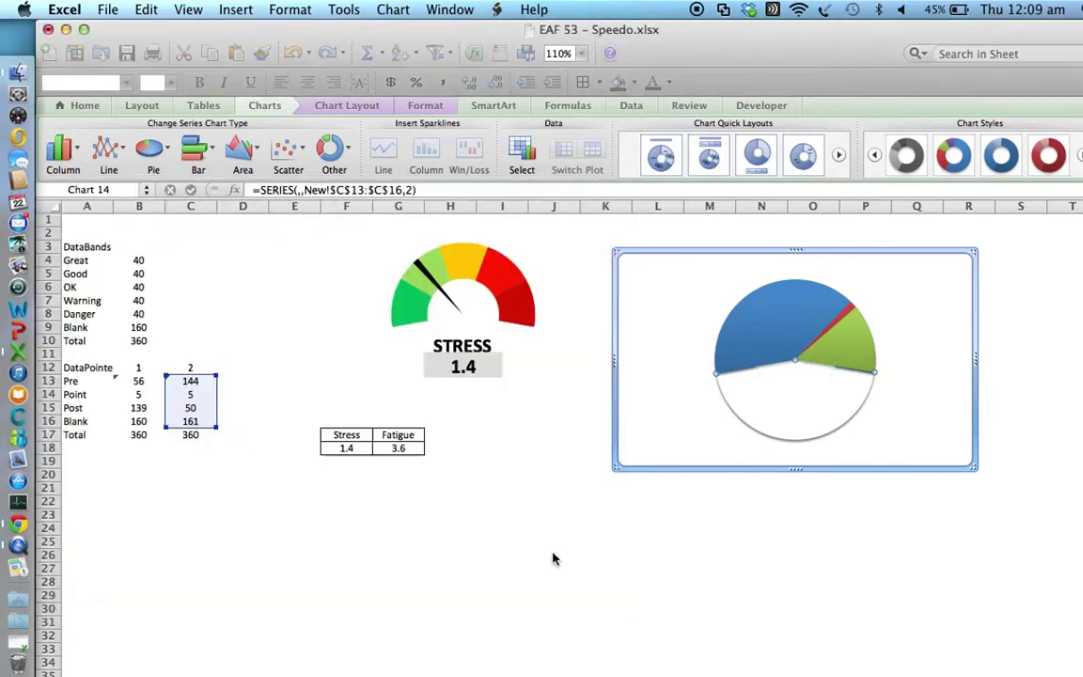
{"action": "left_click", "coordinate": [551, 555]}
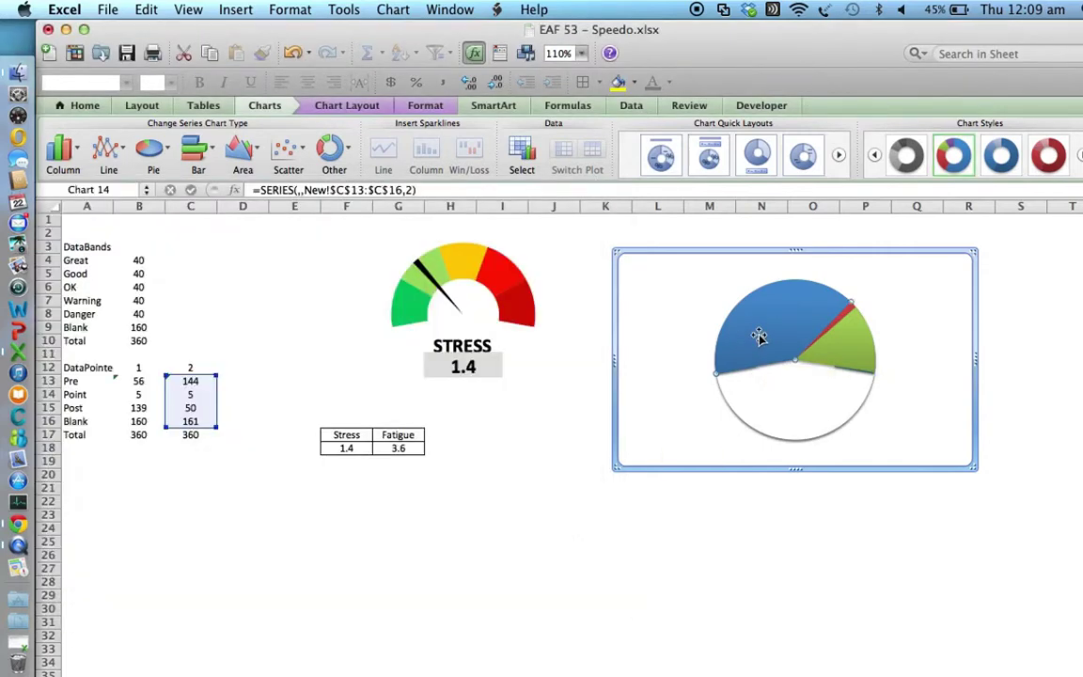
- Give the blue slice no outline and no fill
{"action": "double_click", "coordinate": [758, 338]}
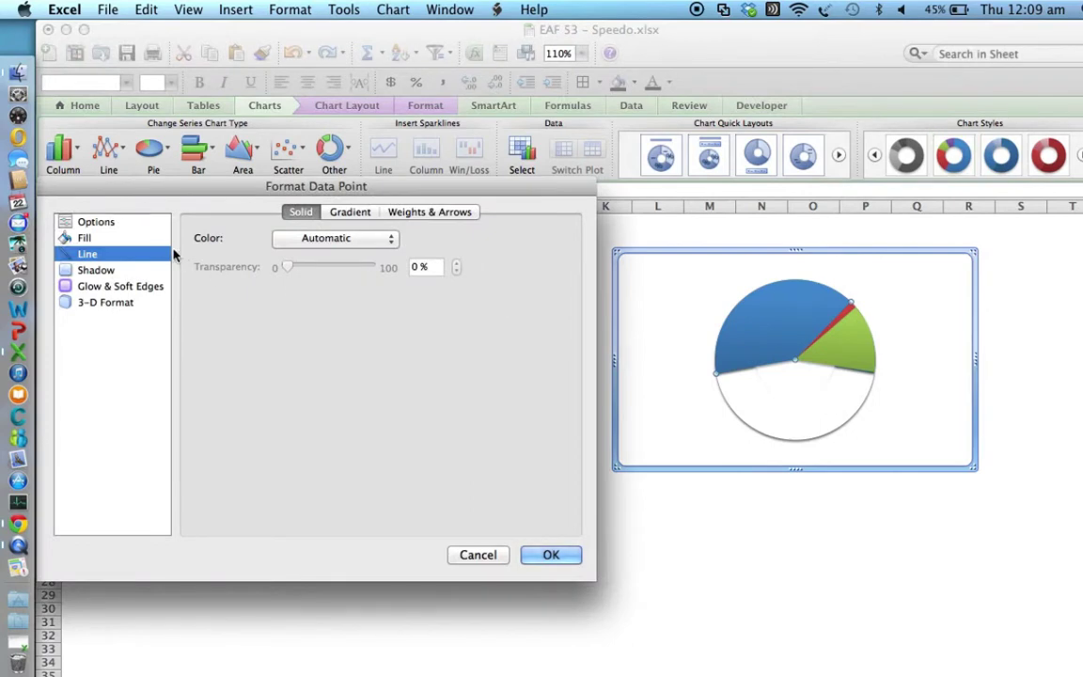
{"action": "left_click", "coordinate": [303, 239]}
{"action": "left_click", "coordinate": [348, 261]}
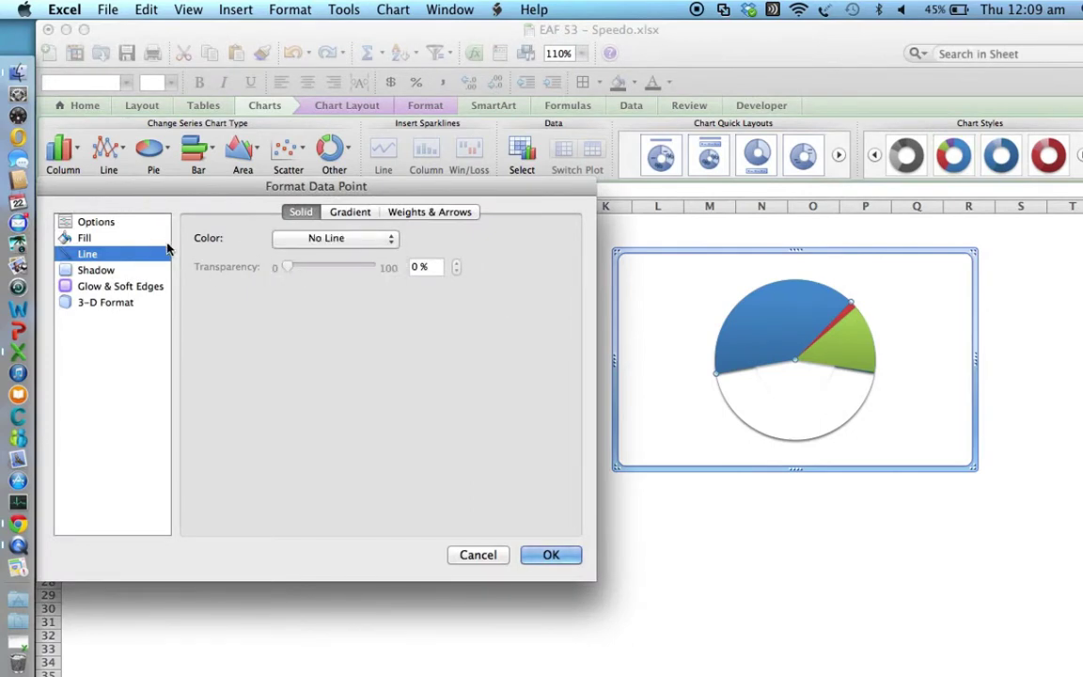
{"action": "left_click", "coordinate": [141, 239]}
{"action": "left_click", "coordinate": [386, 238]}
{"action": "left_click", "coordinate": [352, 285]}
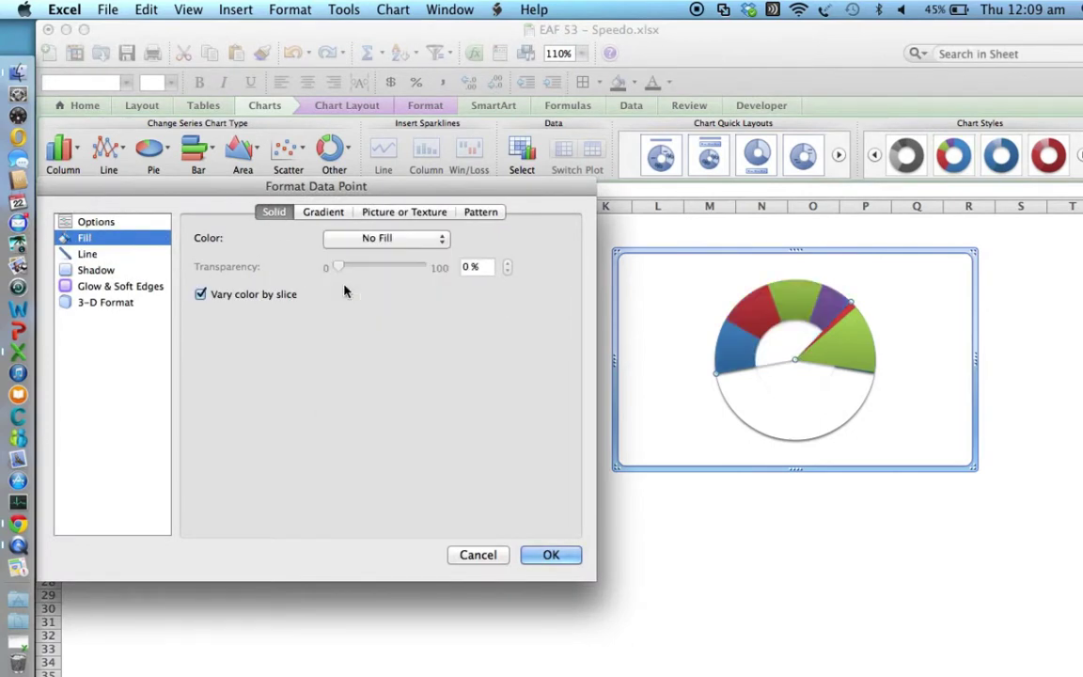
{"action": "left_click", "coordinate": [551, 555]}
- Give the green slice no fill and no outline, leaving only the needle visible
{"action": "left_click", "coordinate": [839, 344]}
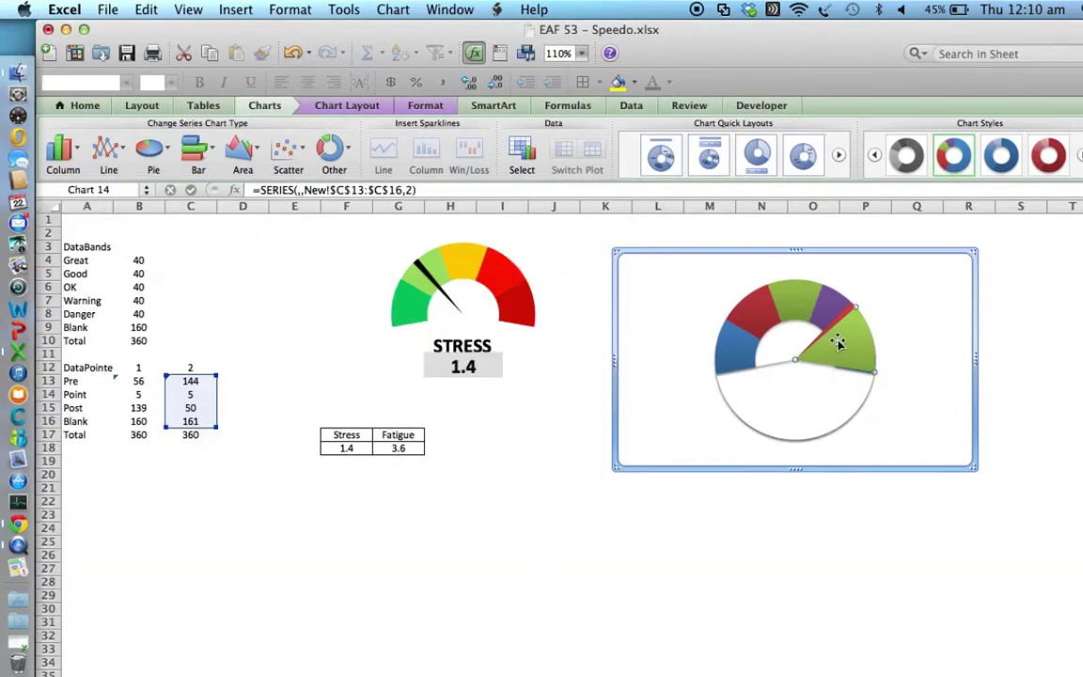
{"action": "double_click", "coordinate": [839, 344]}
{"action": "left_click", "coordinate": [342, 241]}
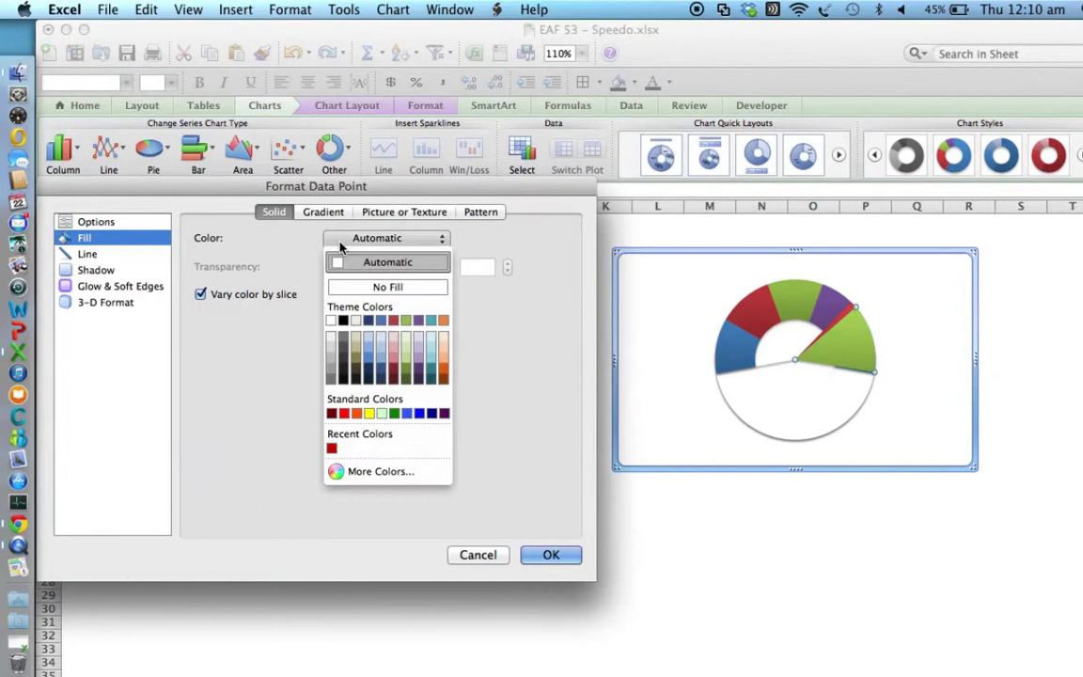
{"action": "left_click", "coordinate": [388, 287]}
{"action": "left_click", "coordinate": [106, 253]}
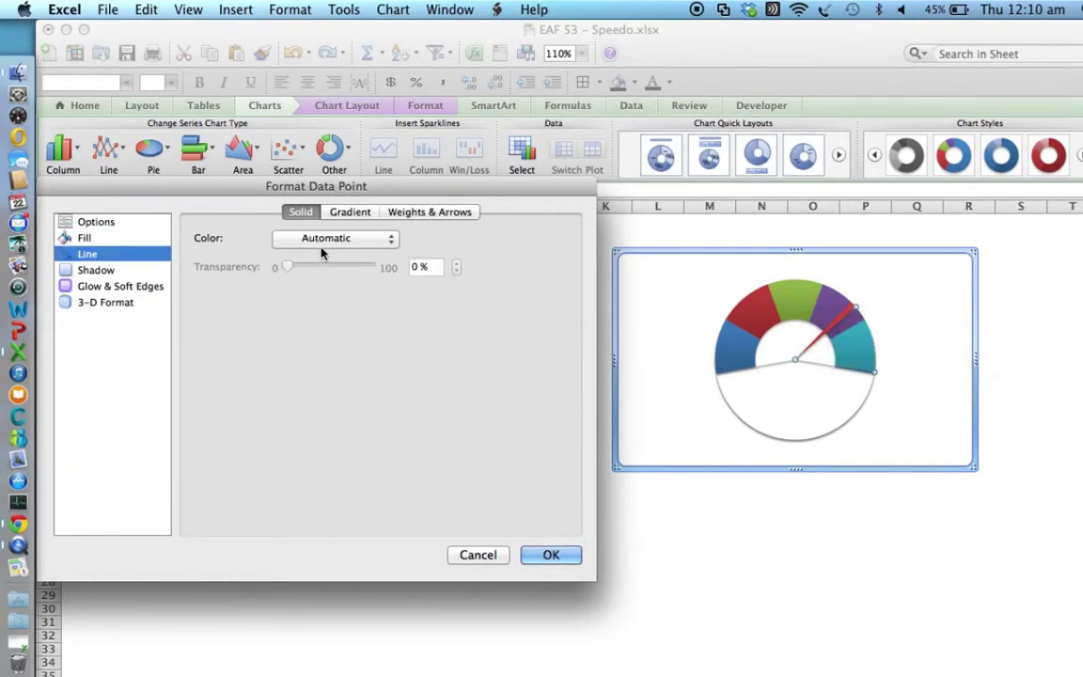
{"action": "left_click", "coordinate": [325, 241]}
{"action": "left_click", "coordinate": [326, 259]}
{"action": "left_click", "coordinate": [551, 555]}
{"action": "left_click", "coordinate": [832, 528]}
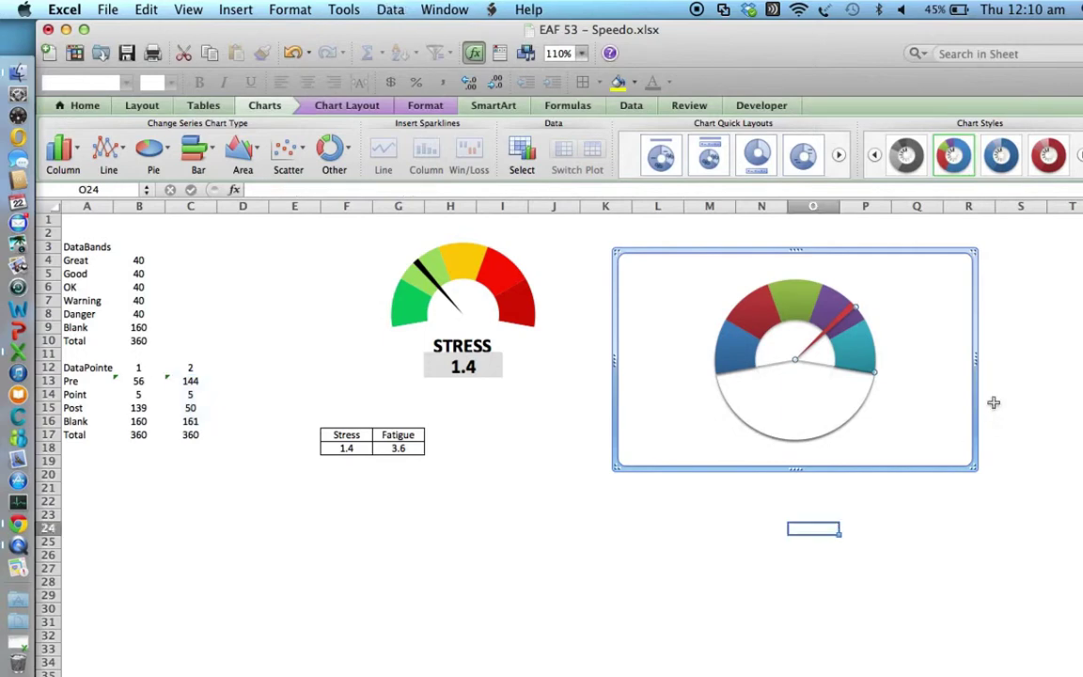
- Fill the red needle slice with black
{"action": "left_click", "coordinate": [1018, 382]}
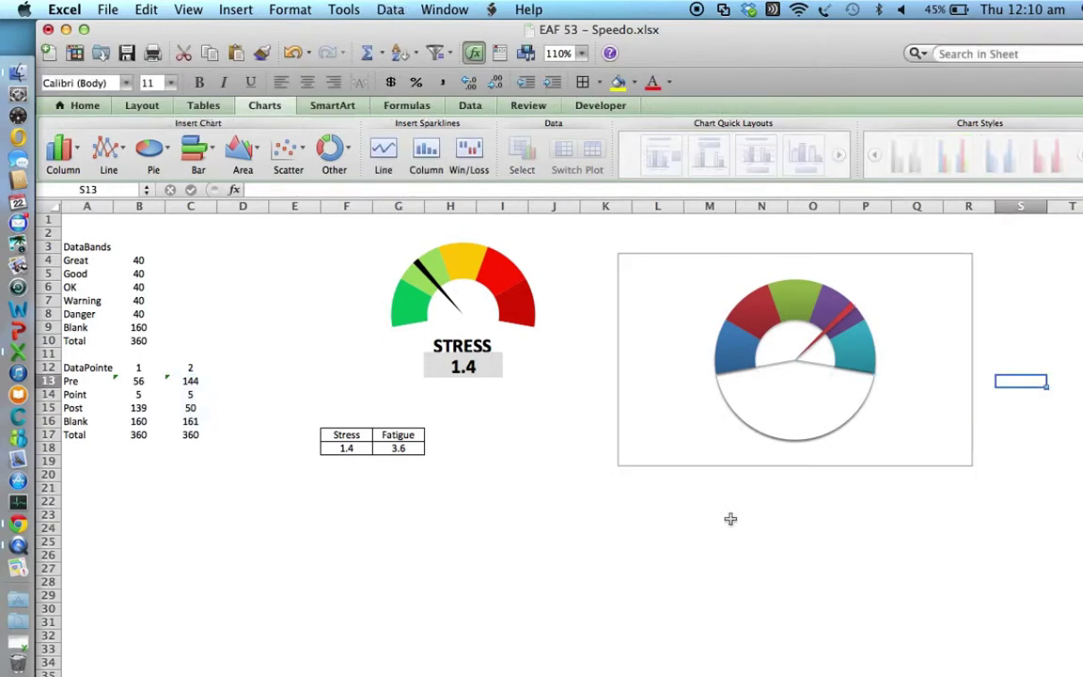
{"action": "left_click", "coordinate": [842, 323]}
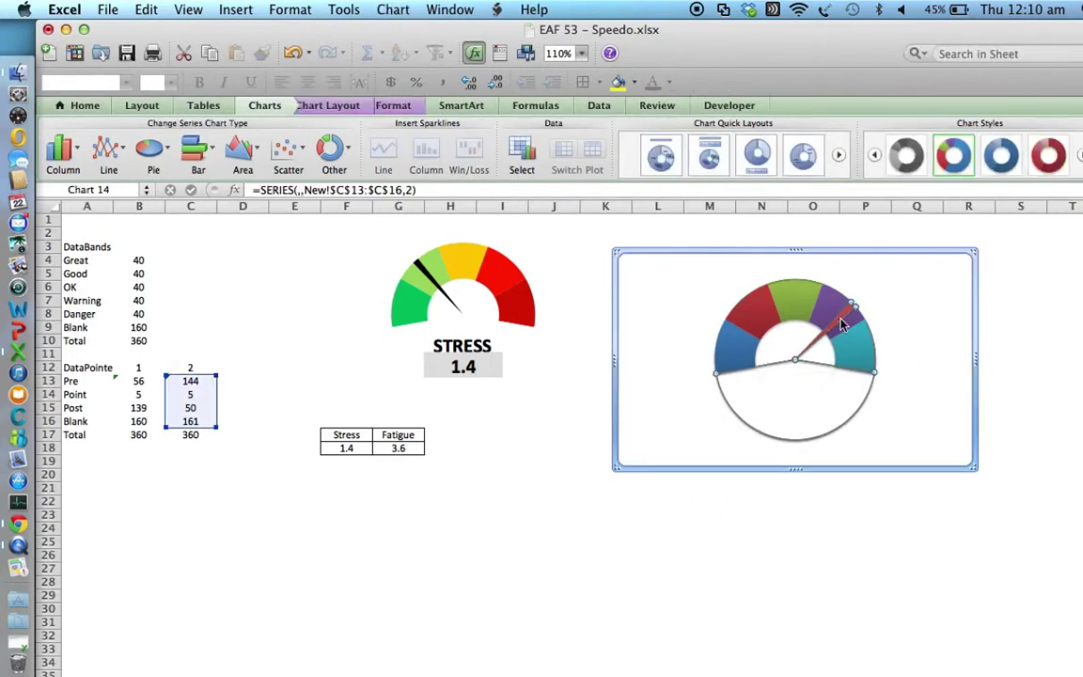
{"action": "left_click", "coordinate": [841, 323]}
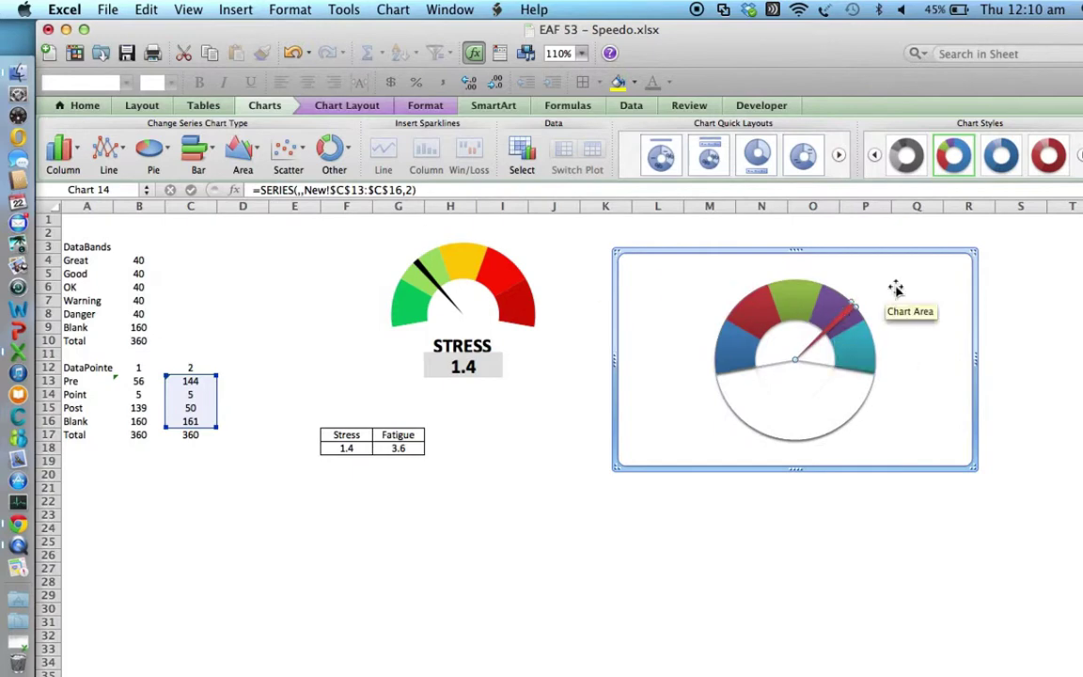
{"action": "mouse_move", "coordinate": [844, 315]}
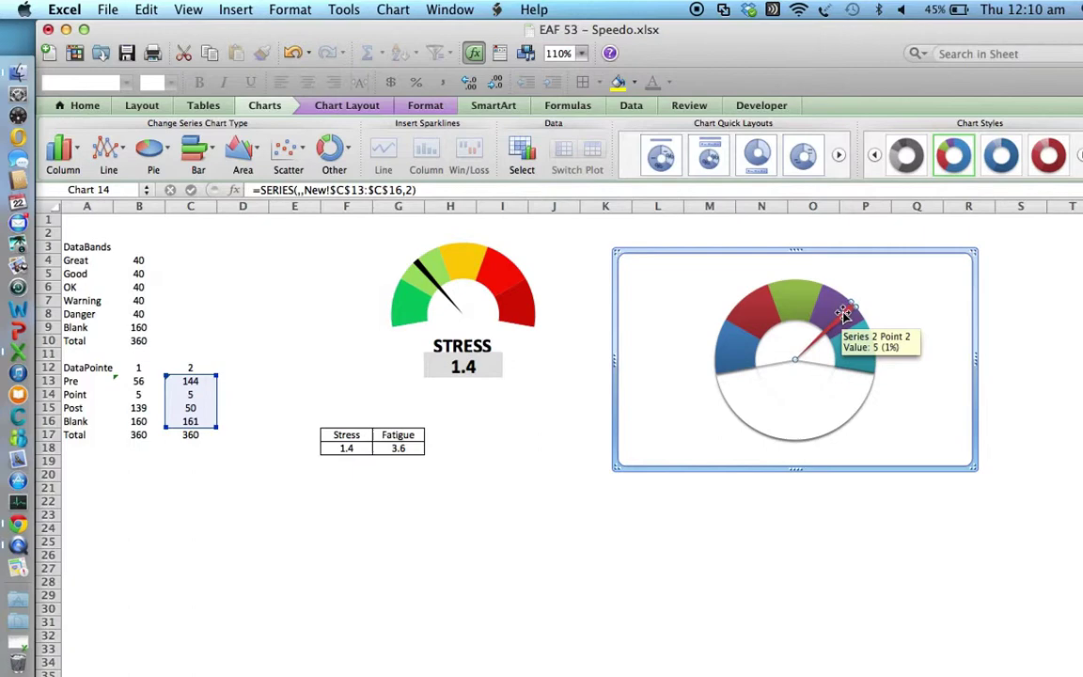
{"action": "double_click", "coordinate": [843, 313]}
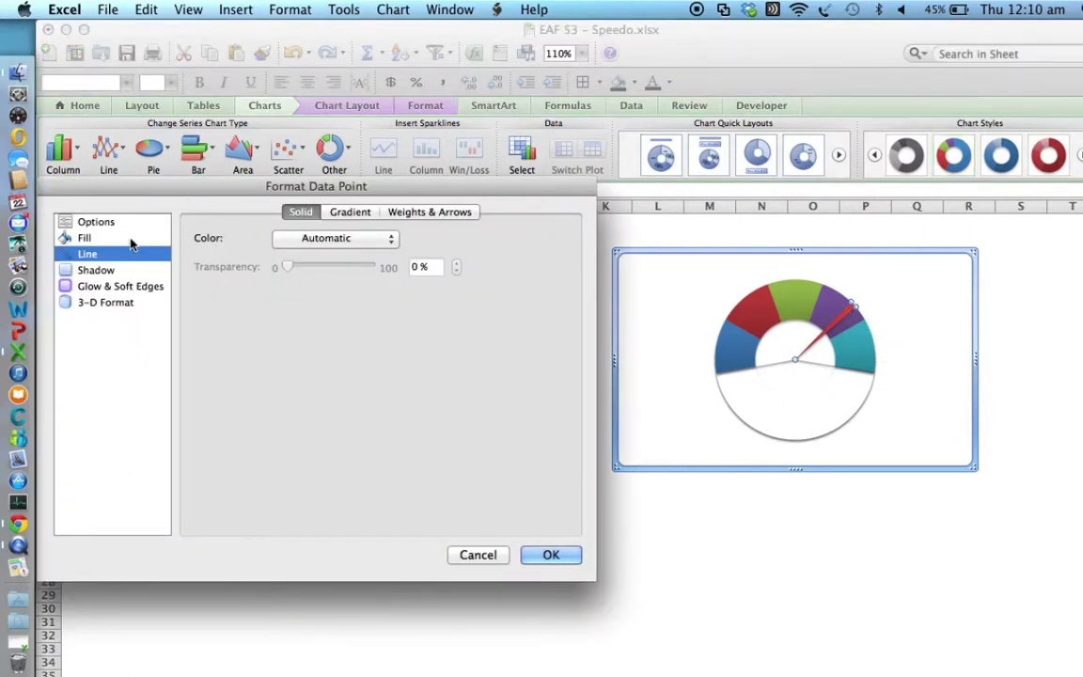
{"action": "left_click", "coordinate": [121, 238]}
{"action": "left_click", "coordinate": [357, 238]}
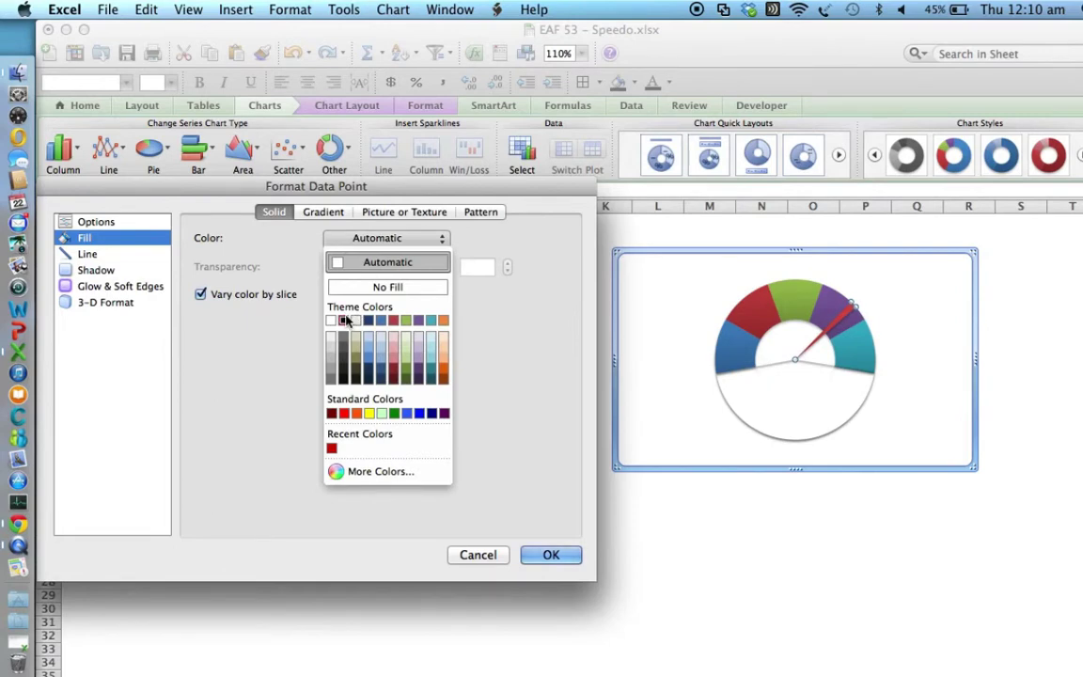
{"action": "left_click", "coordinate": [344, 321]}
{"action": "left_click", "coordinate": [556, 556]}
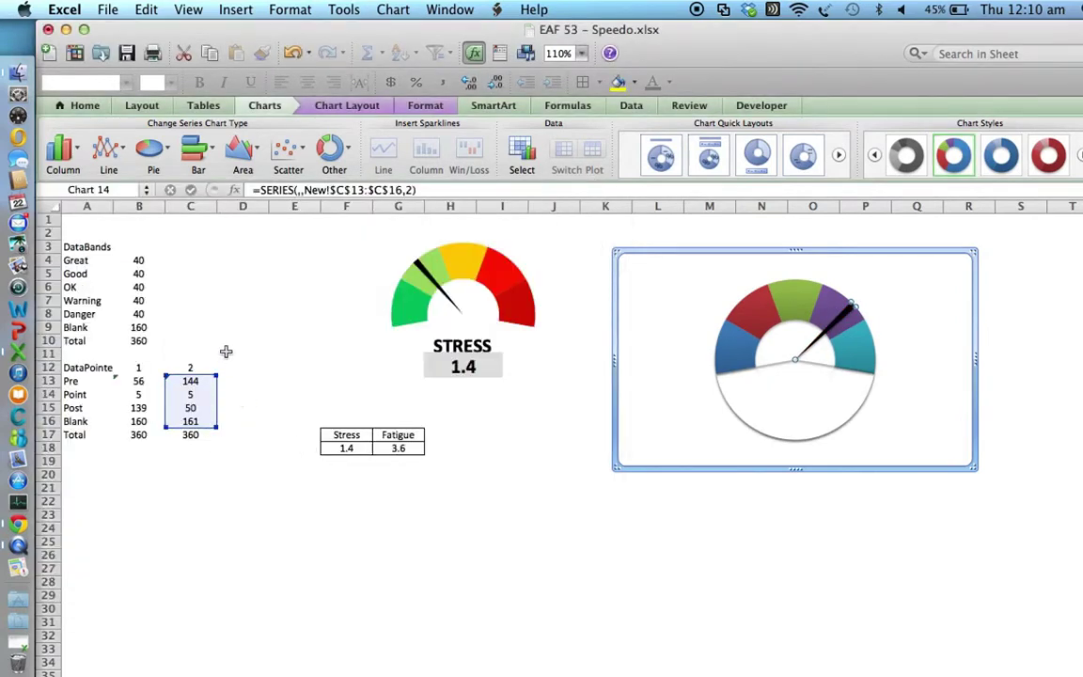
- Enter Fatigue values 2 and then 4 in G18 to test the needle
{"action": "left_click", "coordinate": [404, 449]}
{"action": "type", "text": "2"}
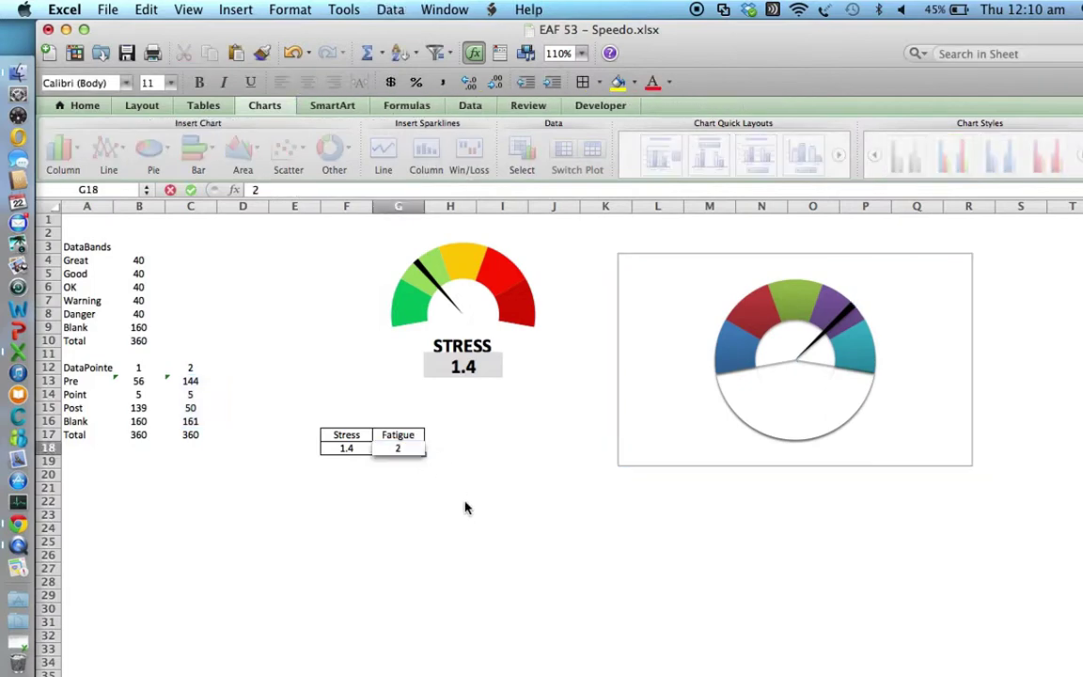
{"action": "key", "text": "Return"}
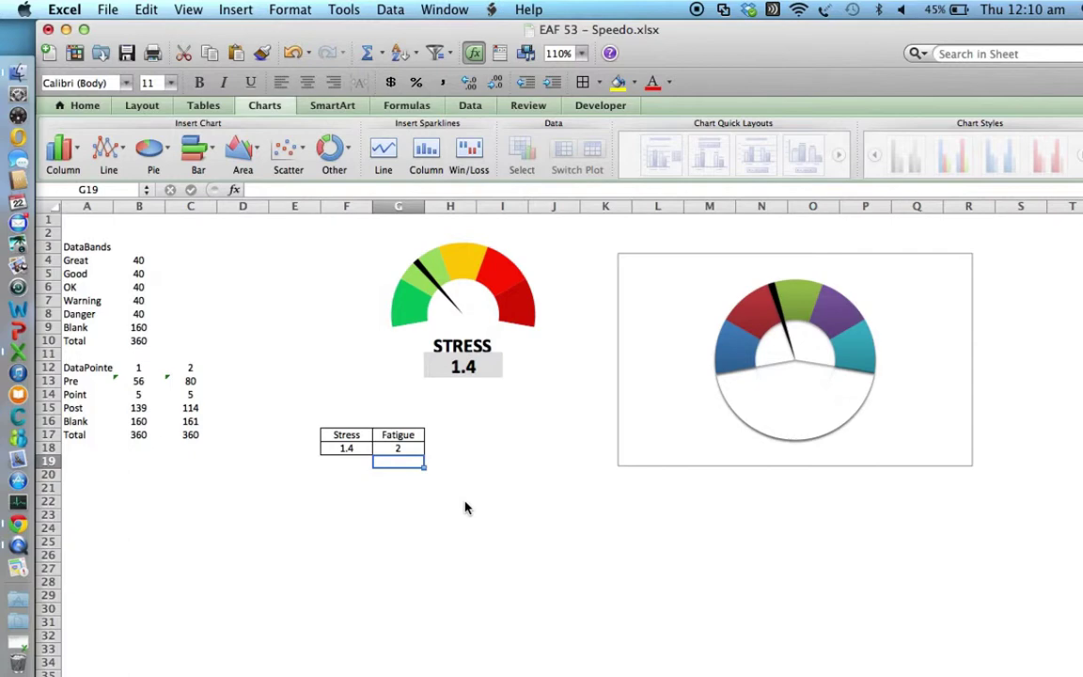
{"action": "key", "text": "Up"}
{"action": "type", "text": "4"}
{"action": "key", "text": "Return"}
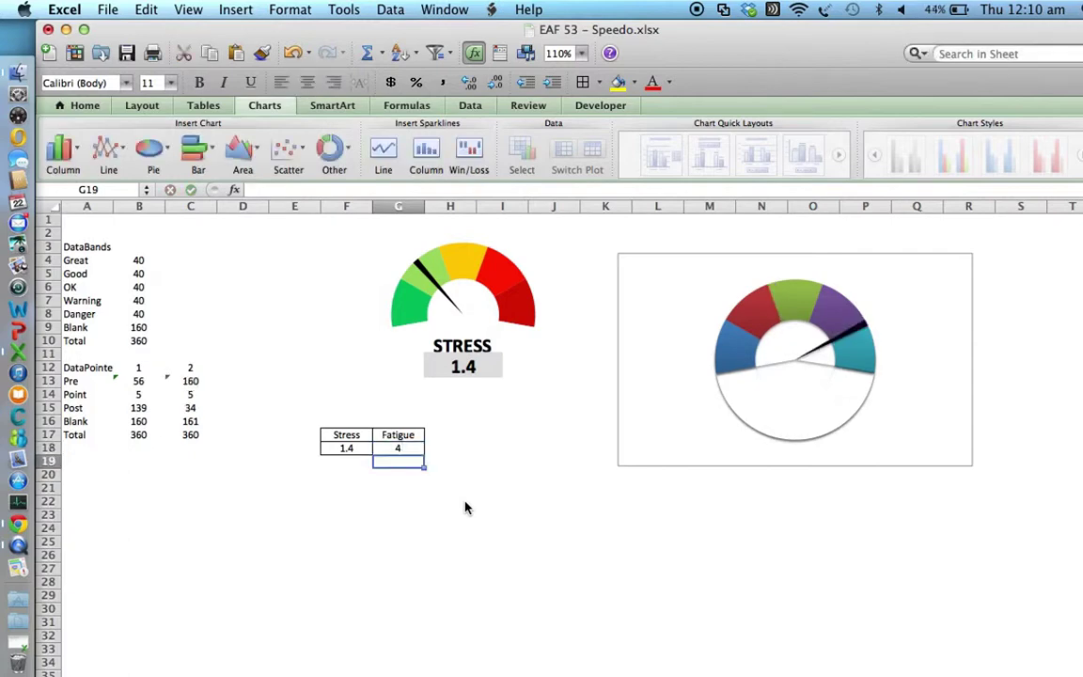